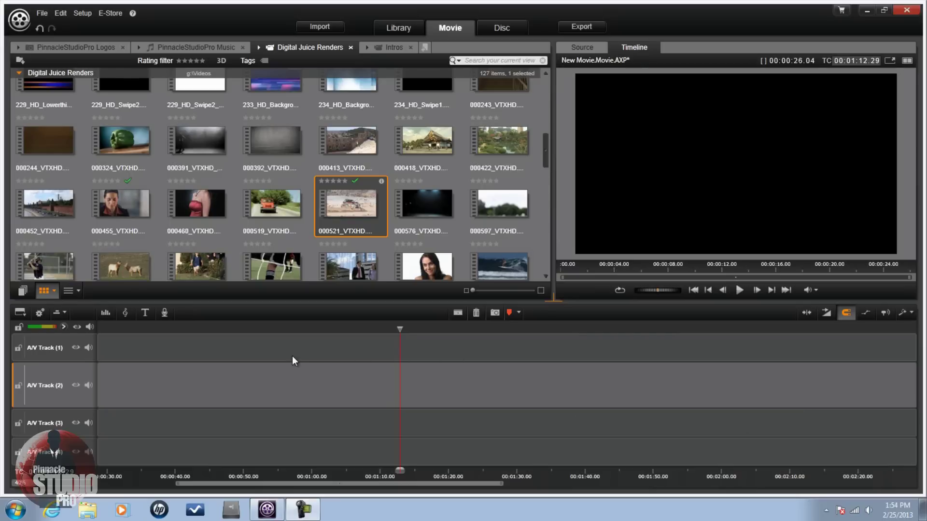
Place the 000455_VTXHD clip on A/V Track (2) and the 000521_VTXHD clip on A/V Track (1), both starting at the same point
left_click(127, 198)
left_click_drag(126, 195, 403, 382)
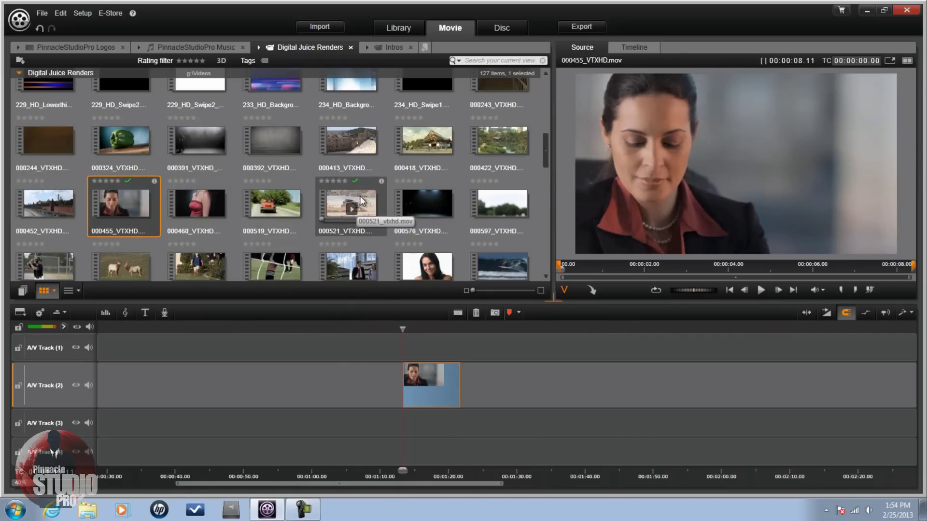
left_click_drag(360, 196, 428, 344)
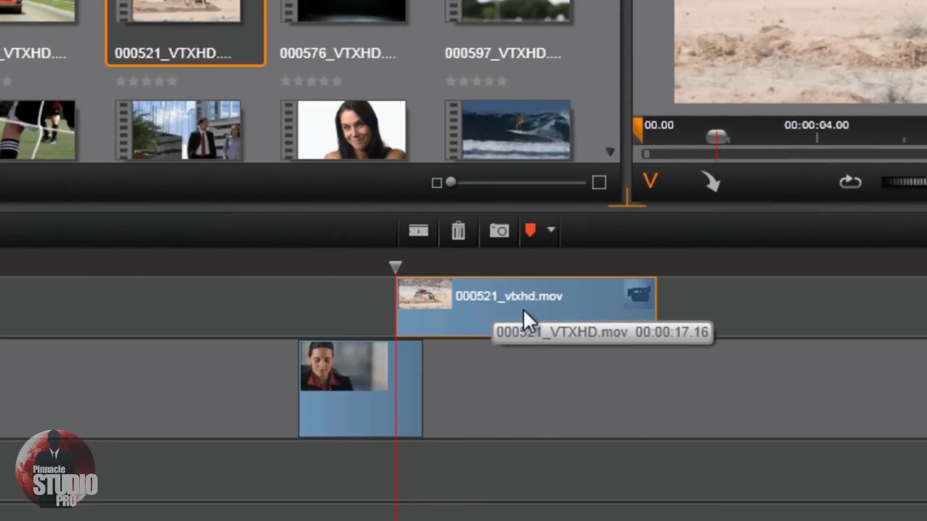
left_click_drag(506, 352, 477, 345)
mouse_move(464, 305)
left_mouse_down()
mouse_move(451, 299)
mouse_move(450, 309)
left_mouse_up()
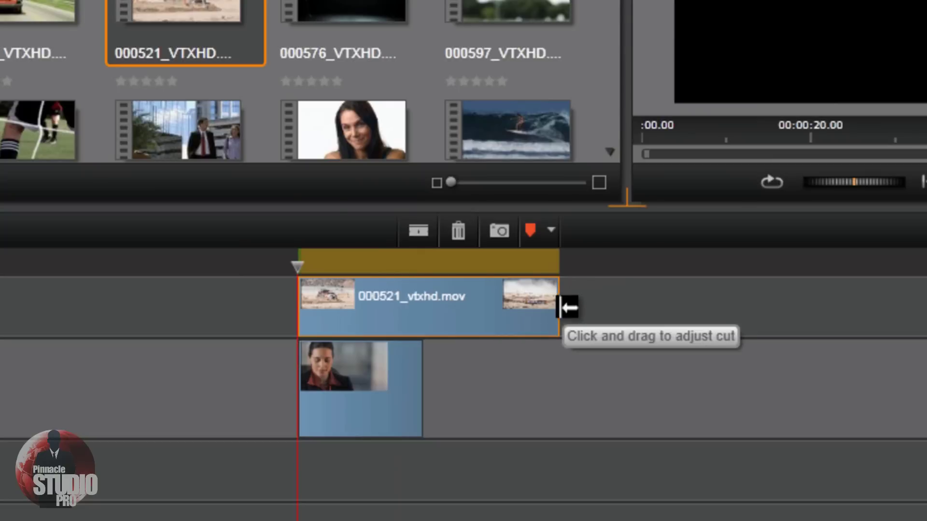
Try trimming the end of the 000521_vtxhd.mov clip to the lower clip's end, and extend its edges back out
left_click_drag(555, 308, 439, 281)
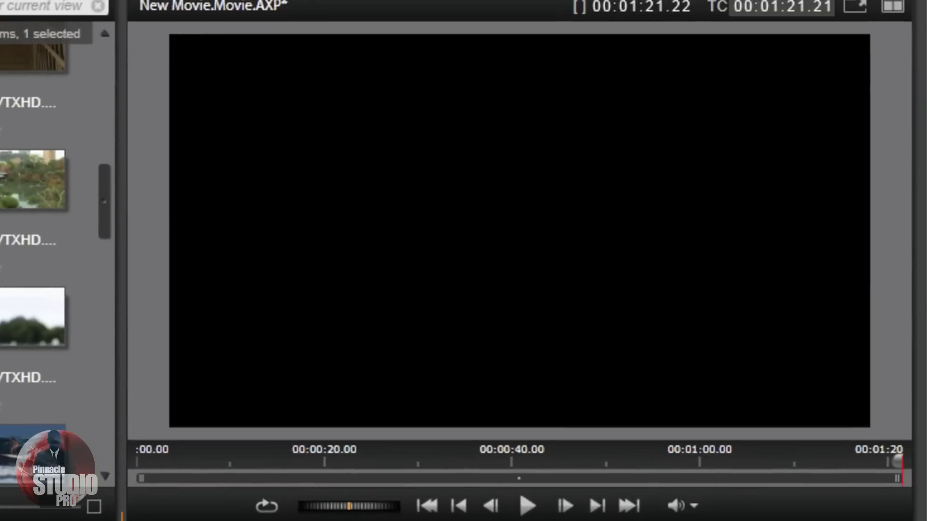
key("space")
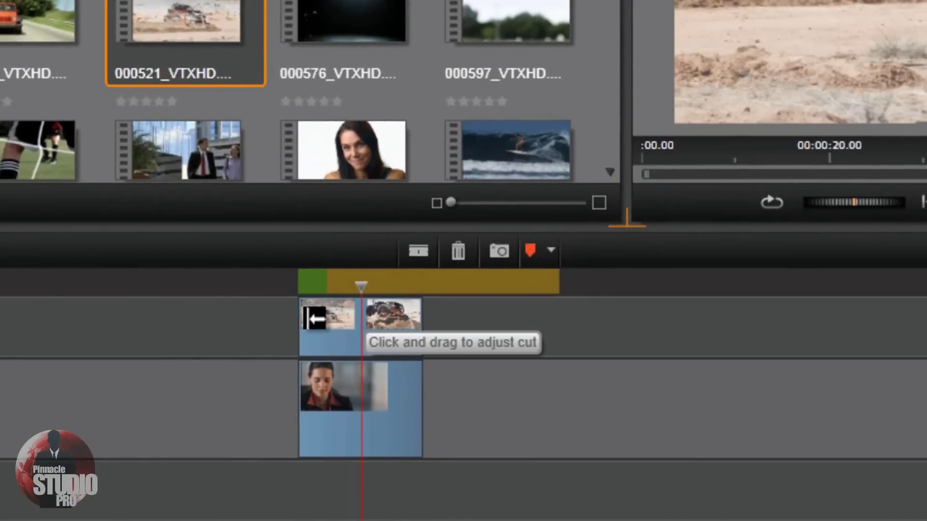
left_click_drag(314, 318, 198, 319)
left_click_drag(408, 328, 565, 315)
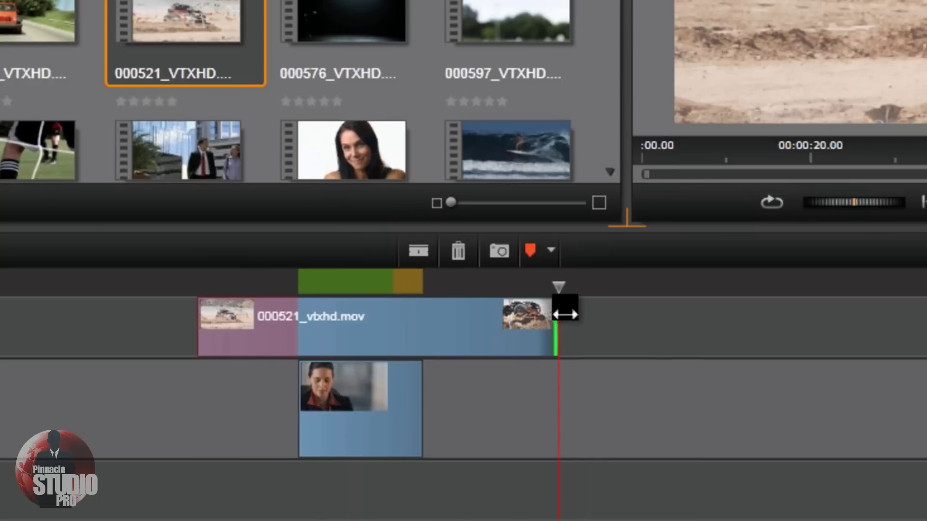
left_click_drag(205, 324, 284, 332)
Align the end of the 000521_vtxhd.mov clip with the lower clip's end and trim its start to the lower clip's start
left_click_drag(475, 335, 340, 311)
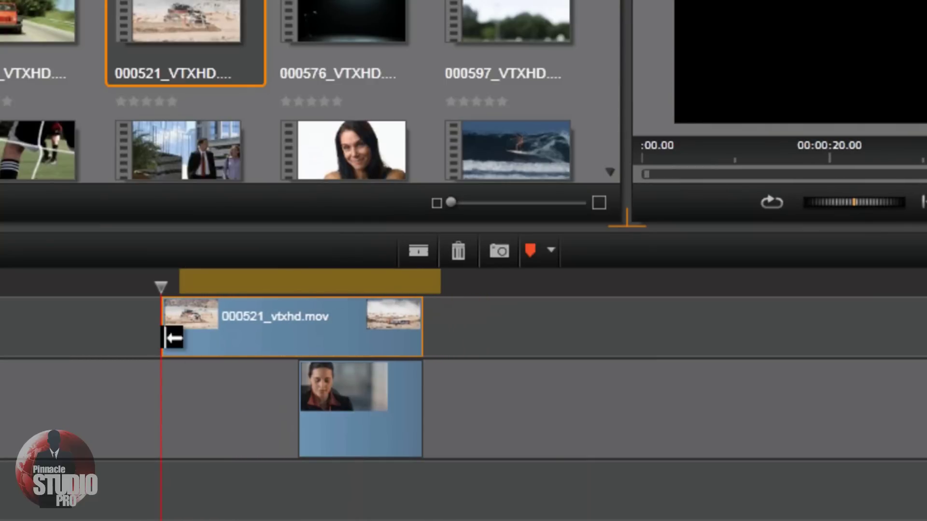
left_click_drag(172, 338, 308, 336)
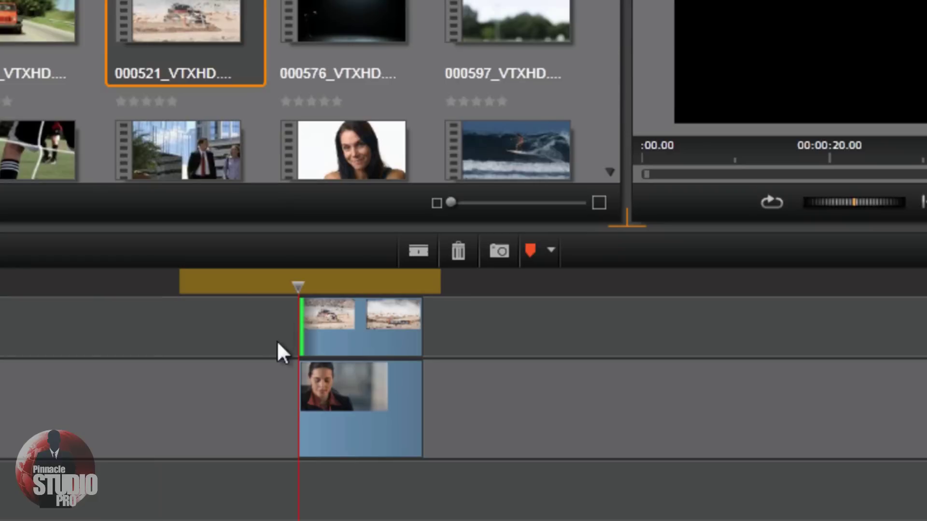
left_click(411, 324)
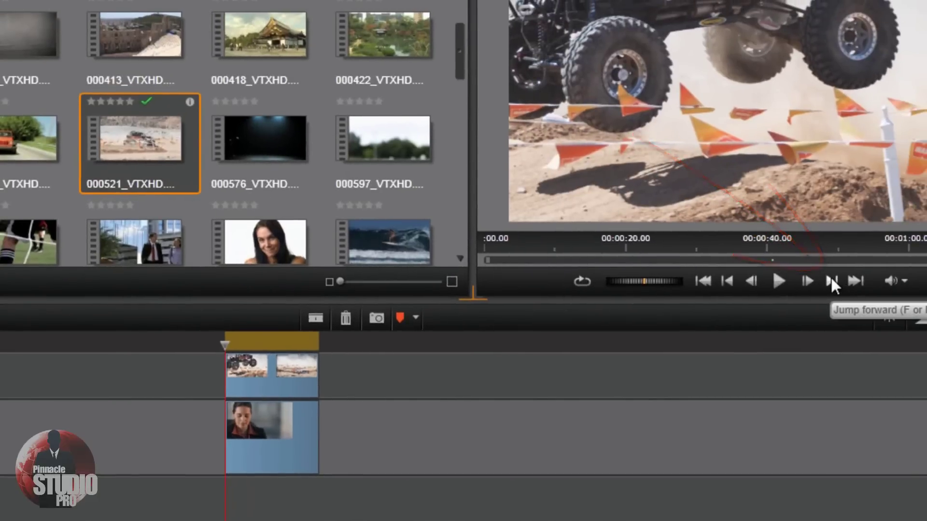
Jump the playhead between the start and end of the stacked clips to check that their edges line up
left_click(830, 280)
left_click(832, 279)
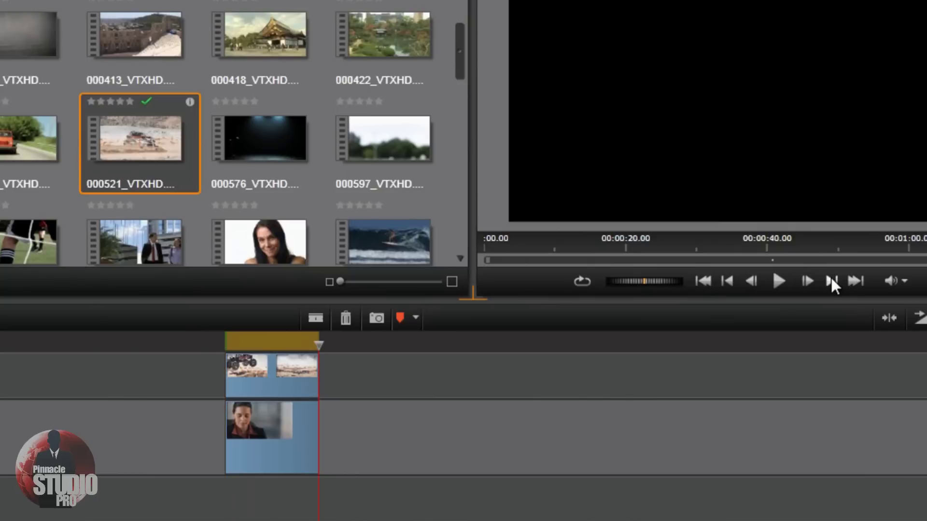
left_click(728, 280)
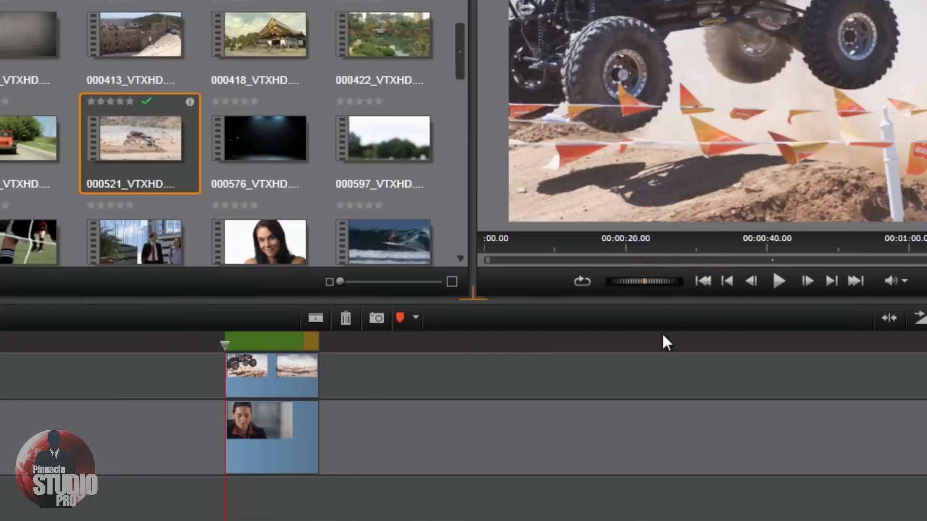
left_click(831, 281)
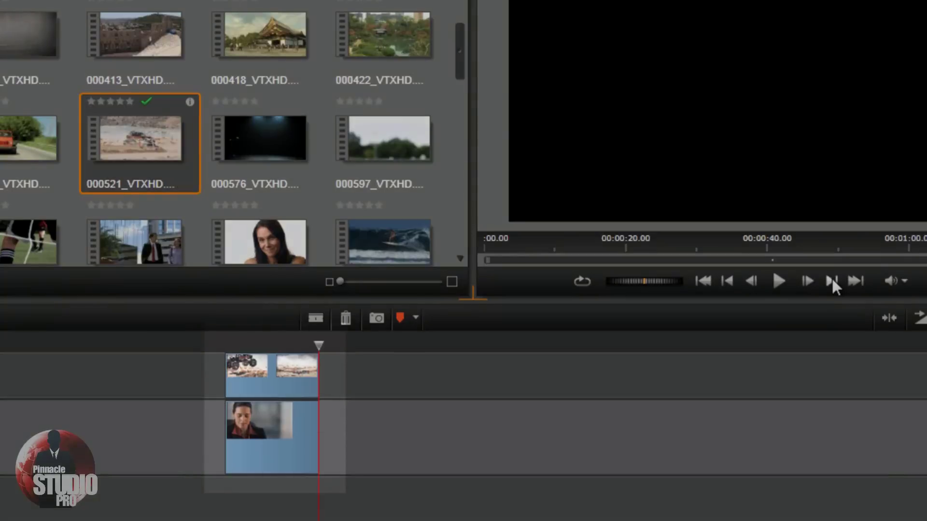
left_click(727, 282)
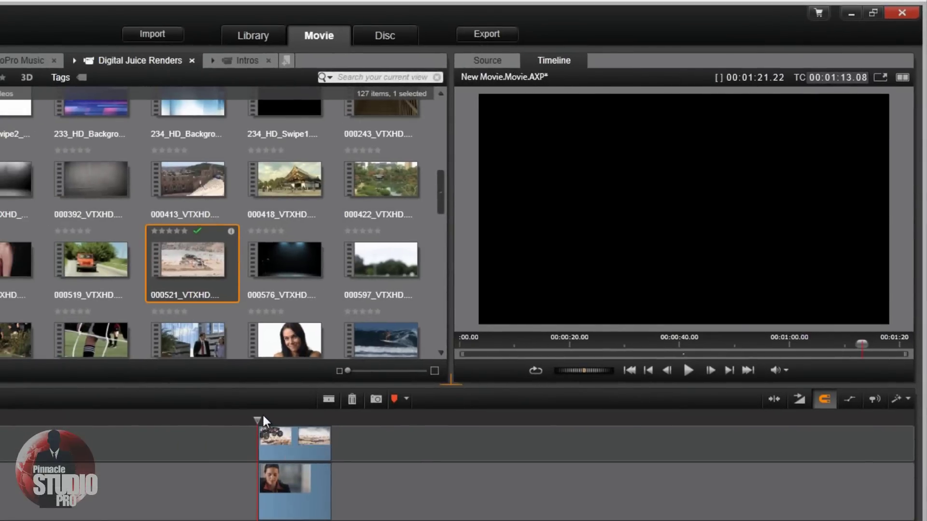
Position the playhead at 00:01:17.21 within the stacked clips and open the Effects Editor for the upper 000521_vtxhd.mov clip
left_click_drag(262, 413, 298, 457)
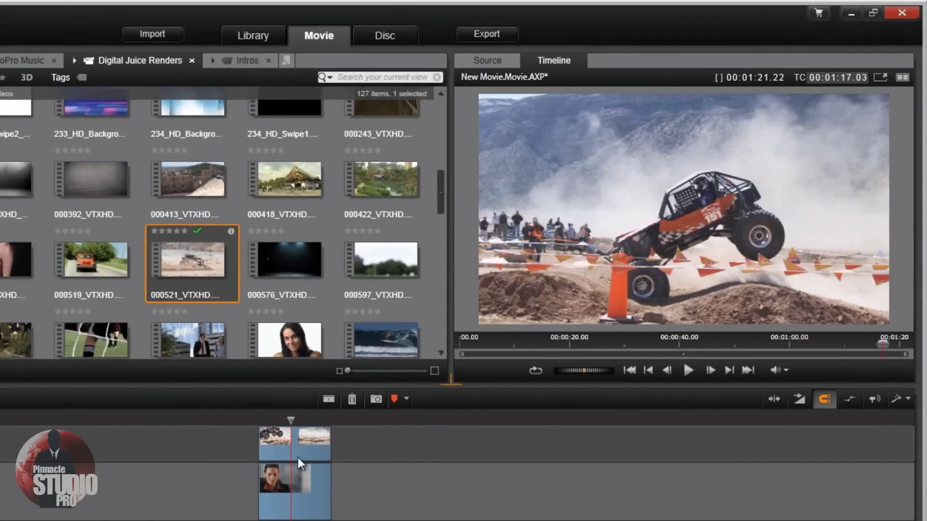
mouse_move(291, 421)
left_mouse_down()
mouse_move(323, 421)
mouse_move(269, 420)
mouse_move(296, 418)
left_mouse_up()
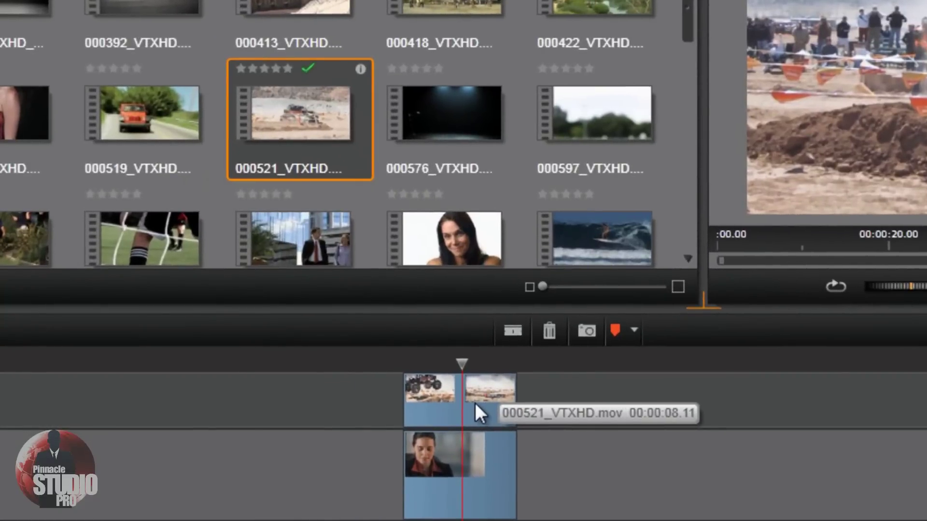
right_click(475, 403)
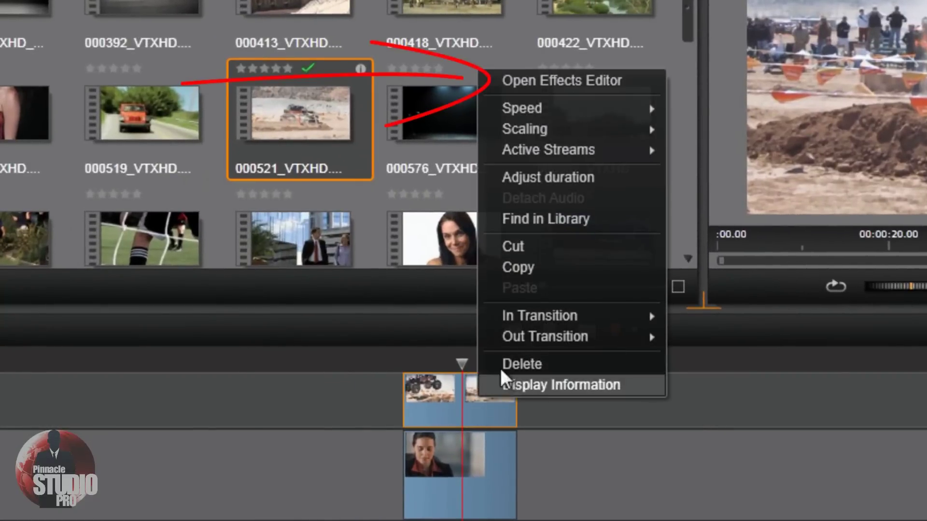
left_click(574, 79)
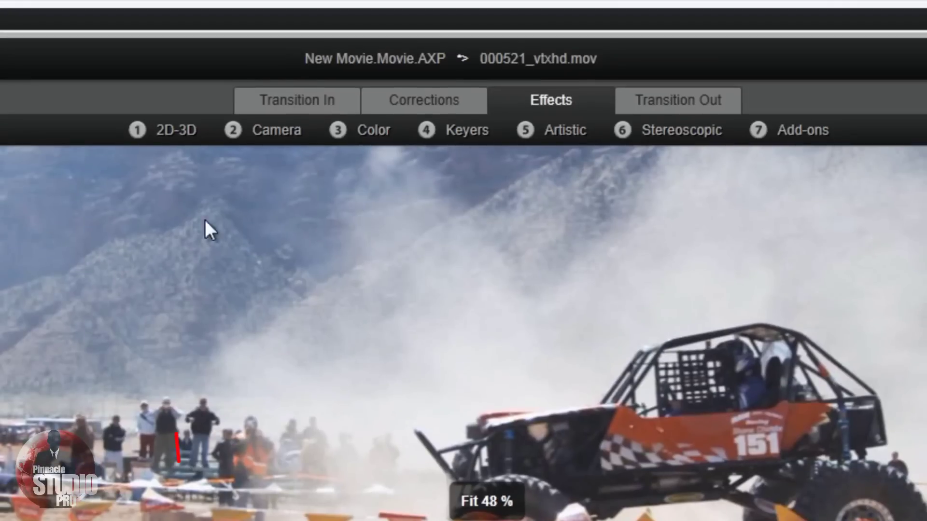
Apply the 2D-3D effect Studio PIP to the clip and set the Solo preview mode to show media and tracks below
left_click(175, 127)
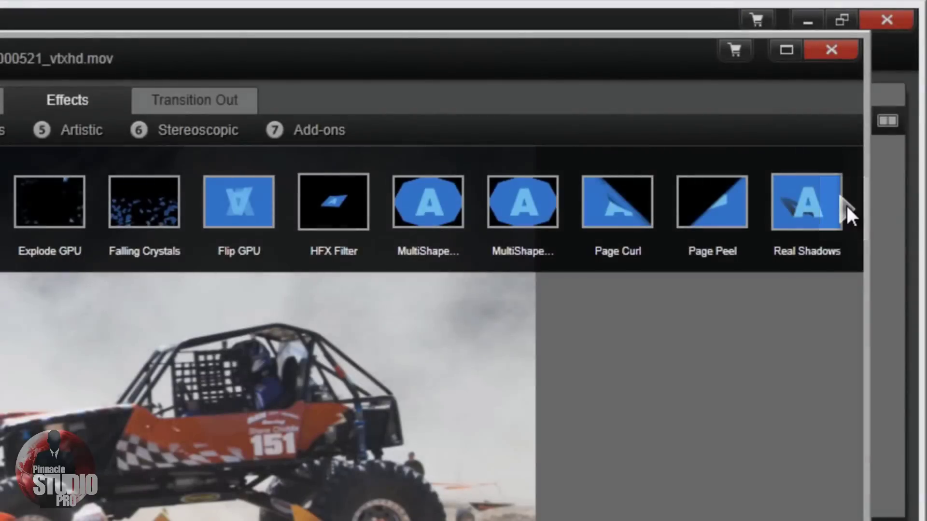
left_click(846, 206)
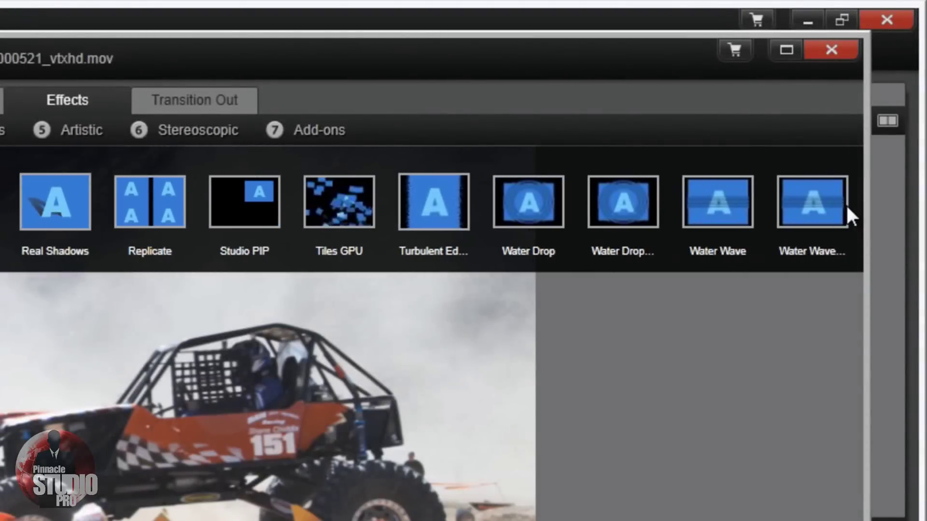
left_click(246, 219)
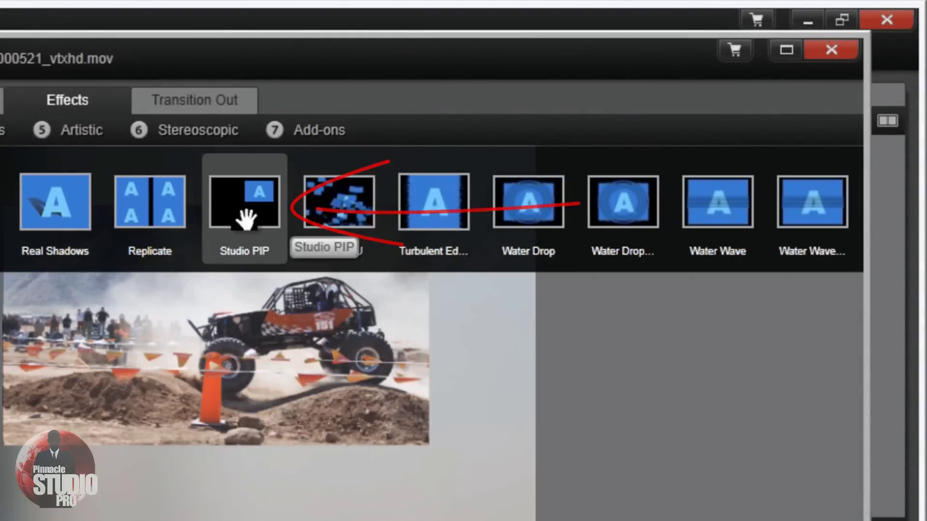
left_click(246, 220)
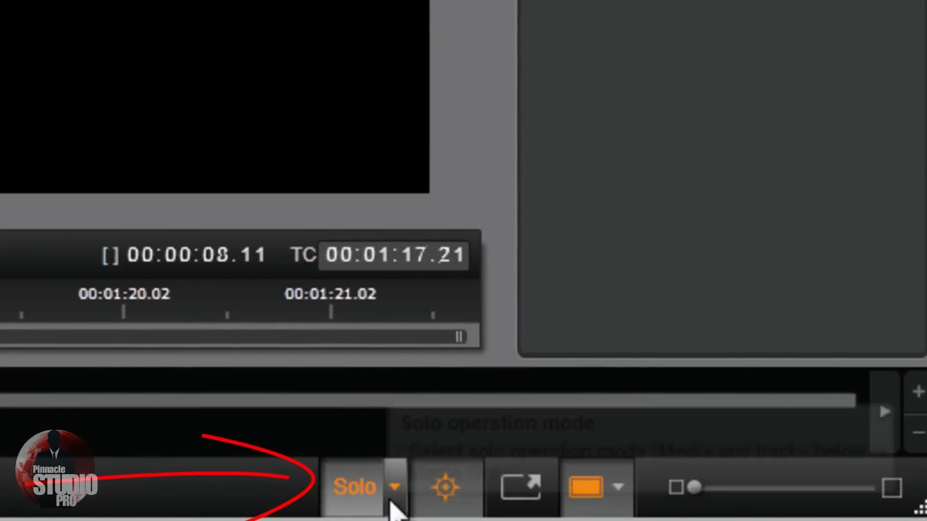
left_click(393, 497)
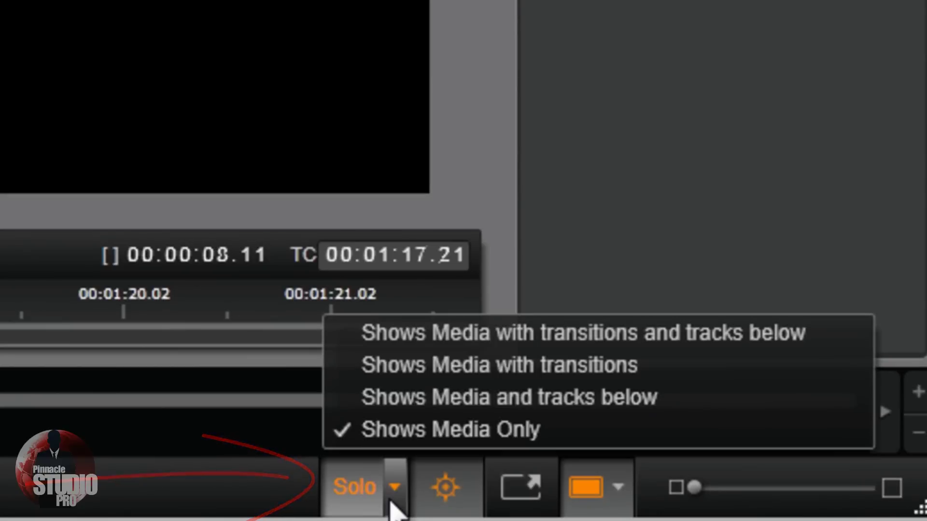
left_click(556, 401)
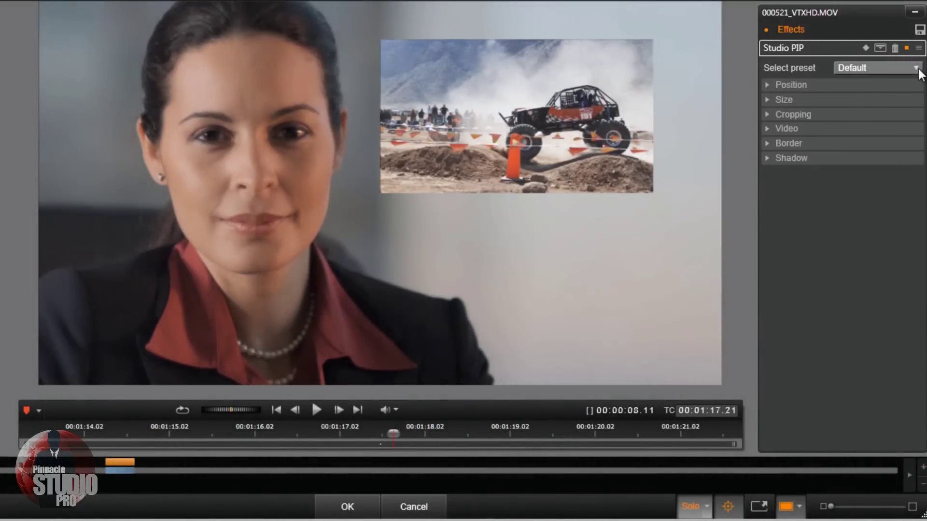
Switch the Studio PIP preset to No Preset and back to Default
left_click(916, 68)
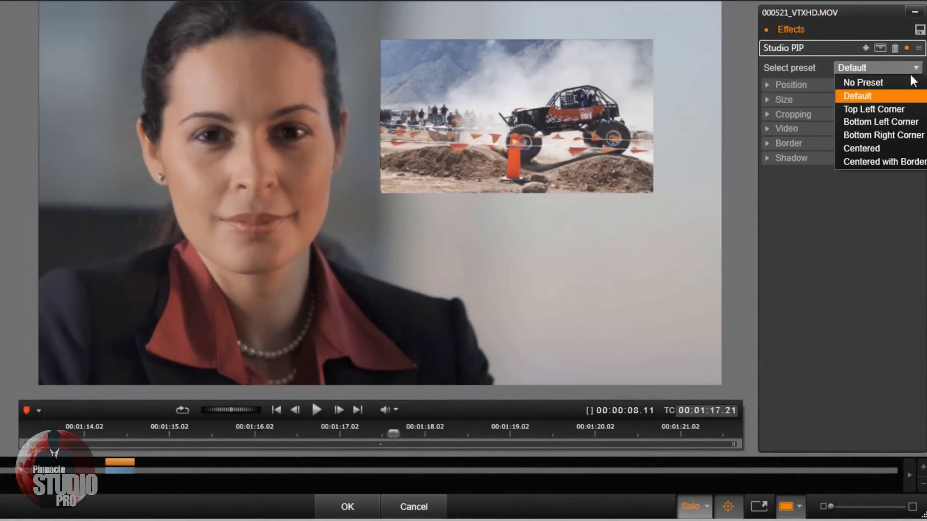
left_click(902, 82)
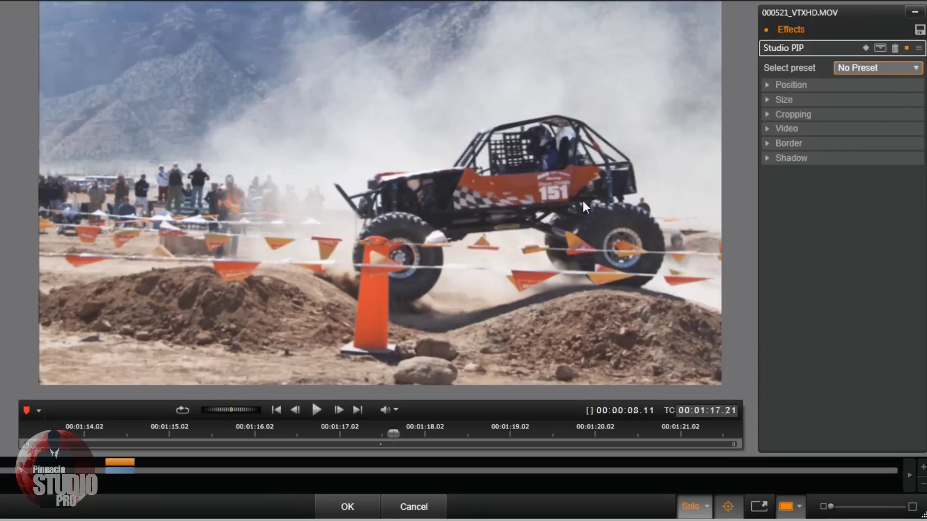
left_click(915, 69)
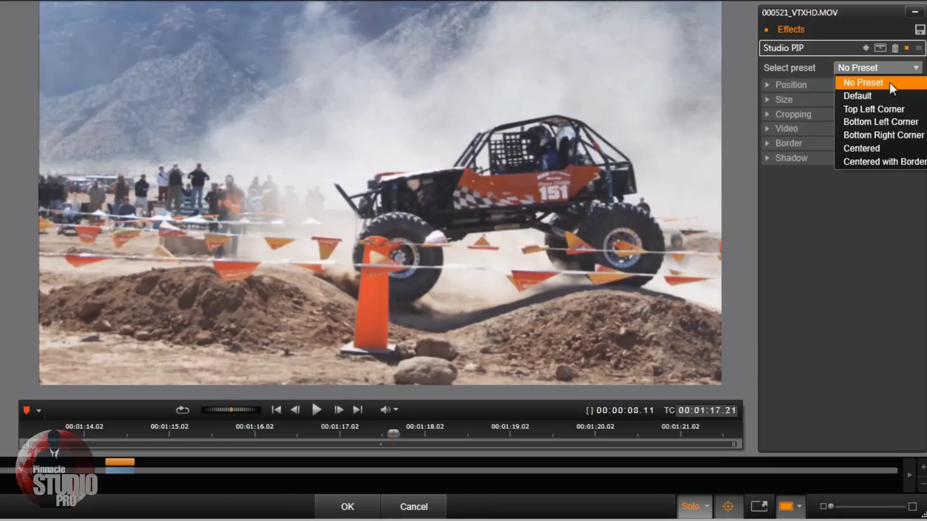
left_click(875, 94)
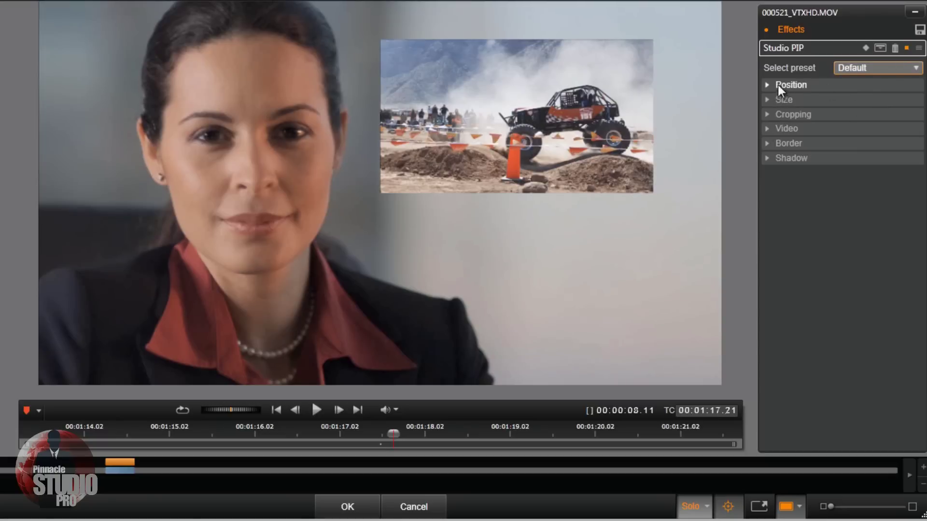
Try the Studio PIP presets Top Left Corner, Bottom Left Corner, Bottom Right Corner and Centered in turn
left_click(902, 70)
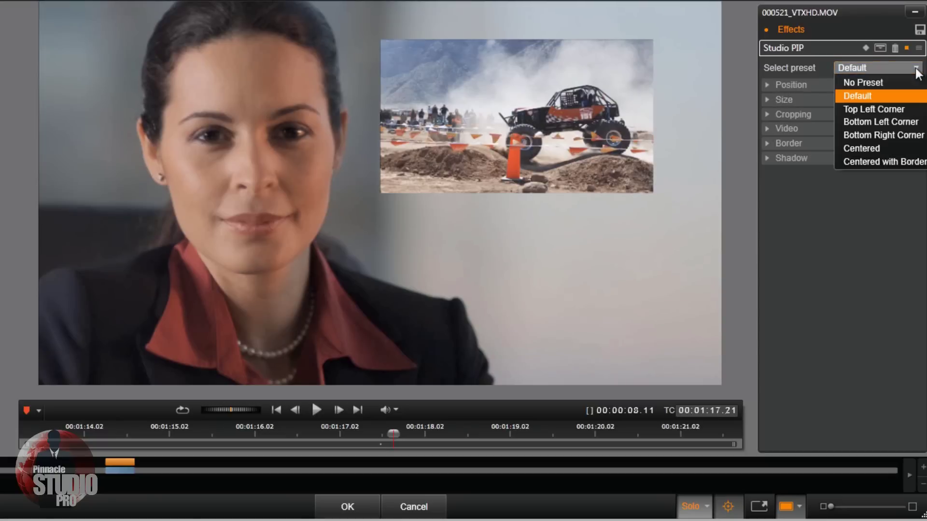
left_click(905, 107)
left_click(917, 68)
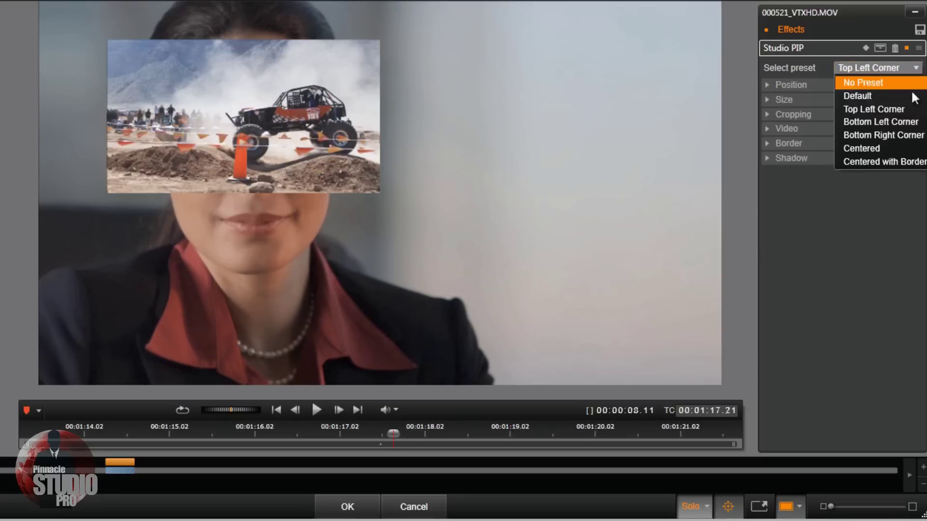
left_click(905, 120)
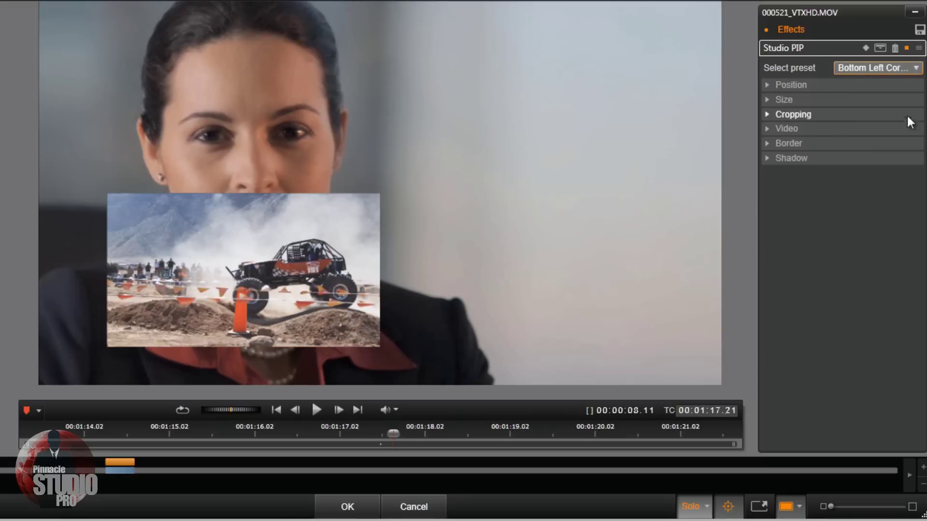
left_click(916, 68)
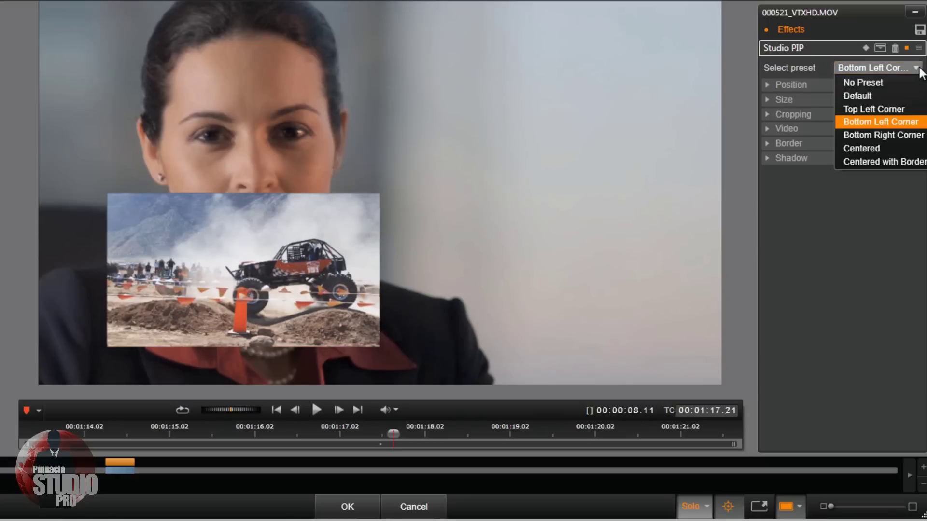
left_click(902, 137)
left_click(916, 68)
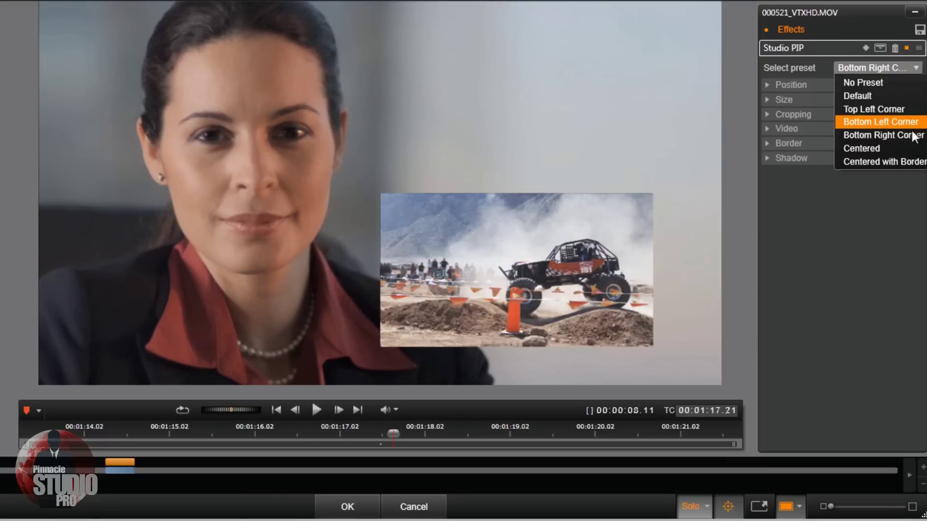
left_click(904, 148)
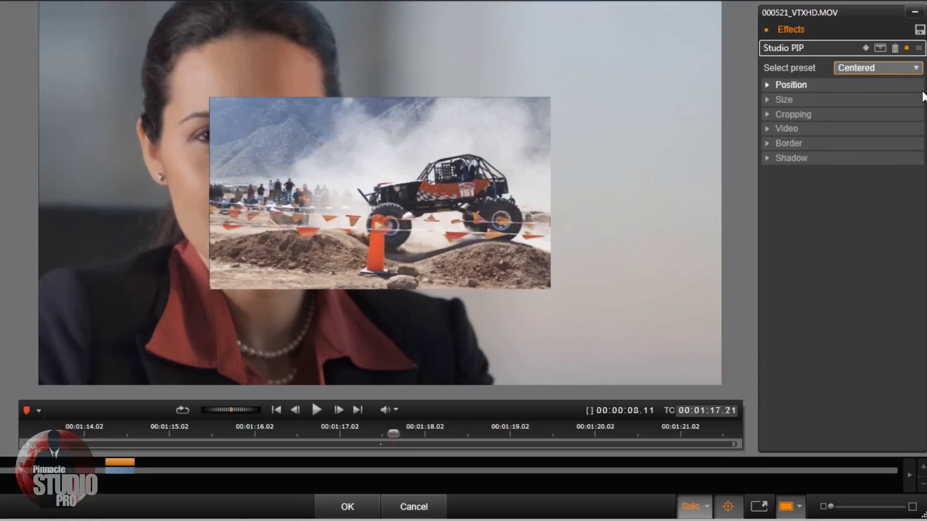
Set the Studio PIP preset to Centered with Border
left_click(917, 68)
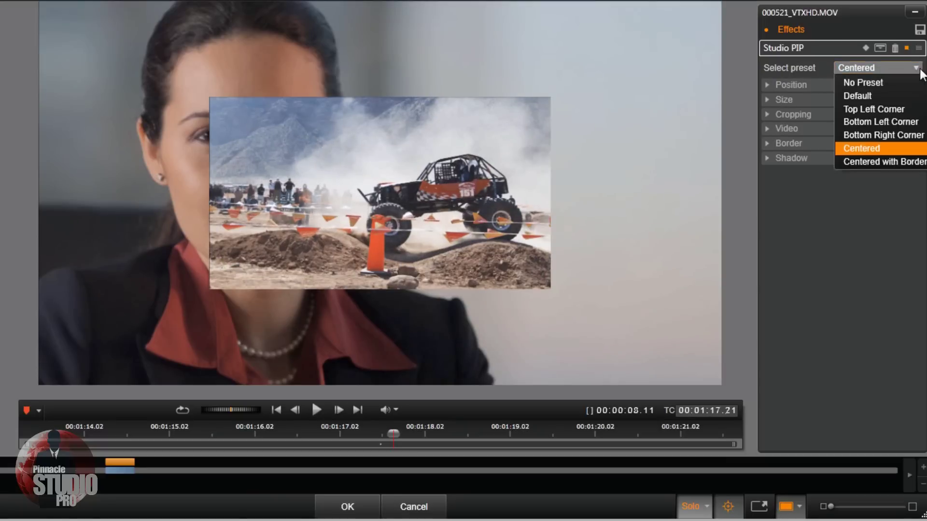
left_click(901, 162)
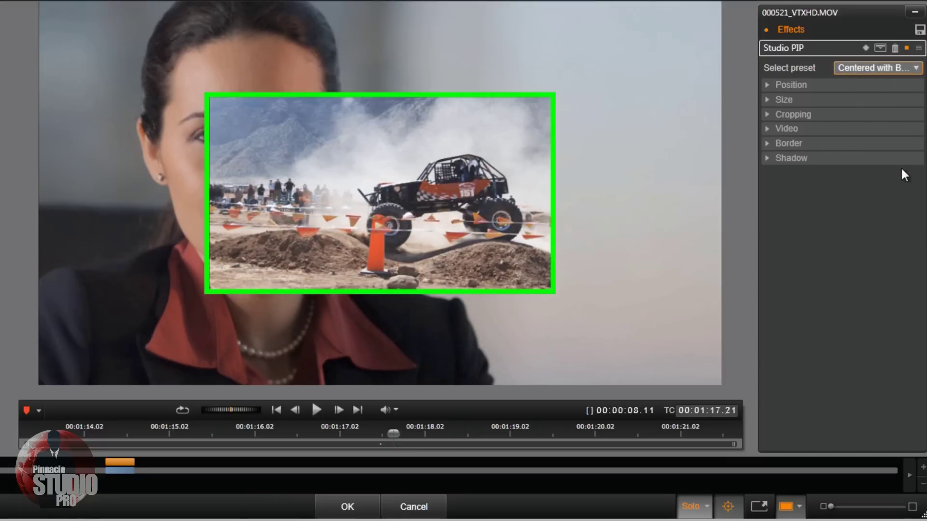
Set the Studio PIP preset to Default and shift the picture's position to about -2.5 horizontal and -9.8 vertical
left_click(916, 69)
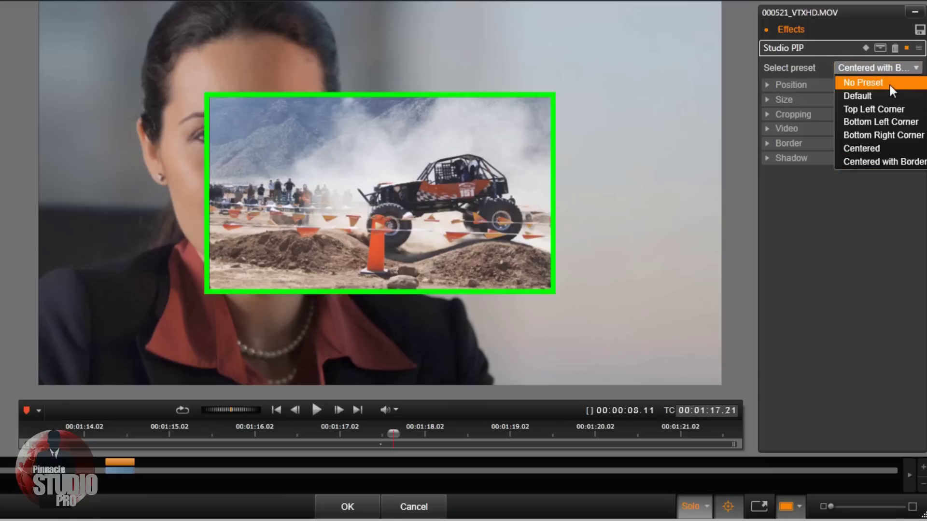
left_click(886, 95)
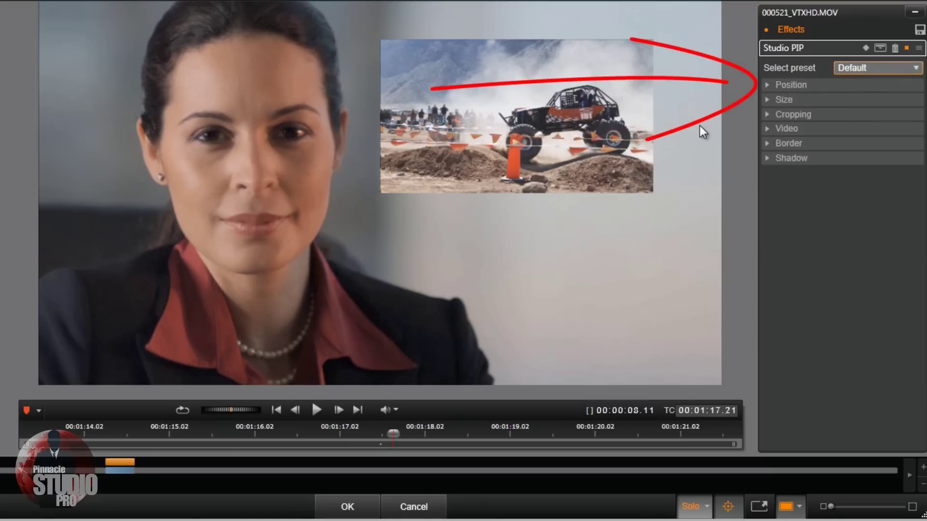
left_click(766, 83)
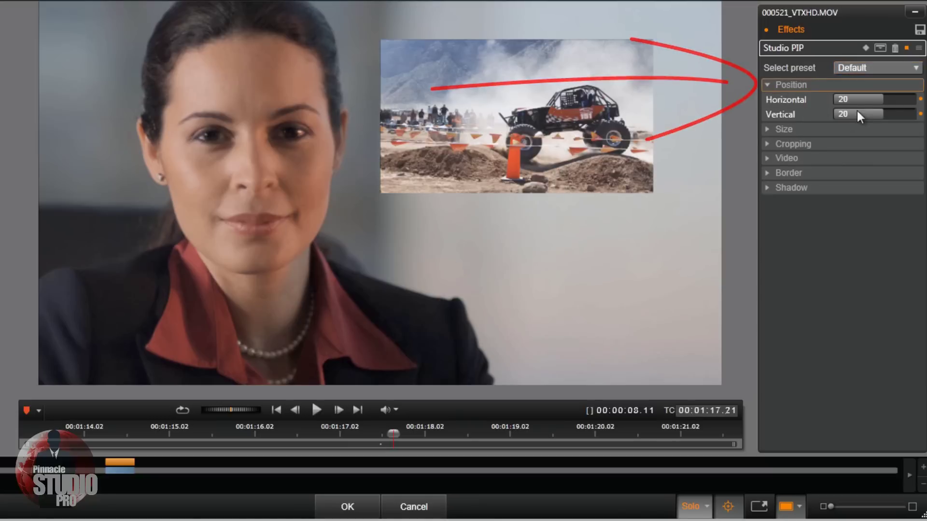
left_click_drag(882, 99, 857, 116)
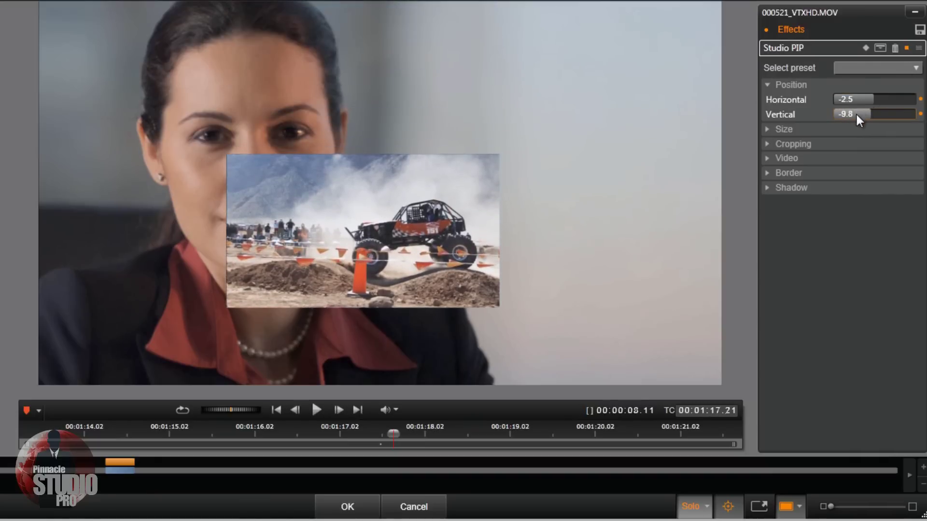
Set the picture's vertical position to 25 and reset its horizontal position to 0
left_click(858, 115)
type("25")
key("Return")
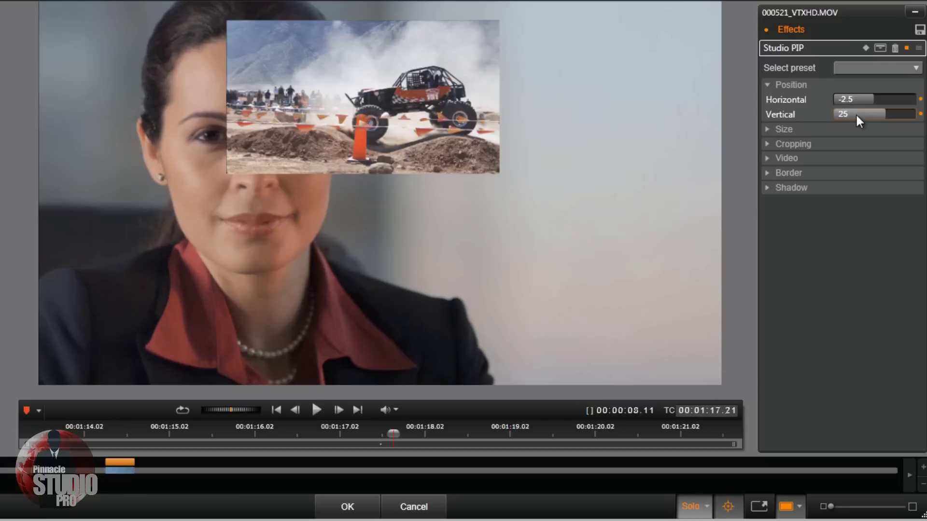
double_click(852, 98)
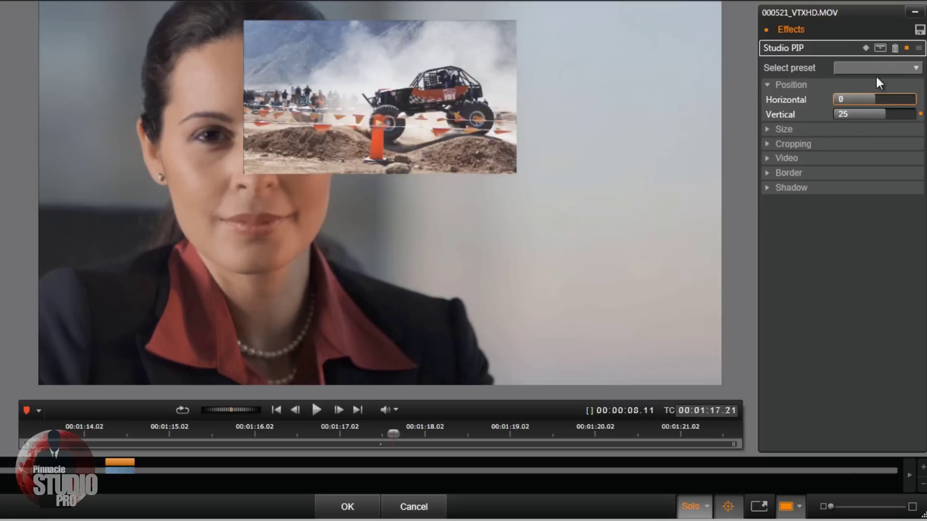
Restore the Studio PIP preset to Default
left_click(914, 69)
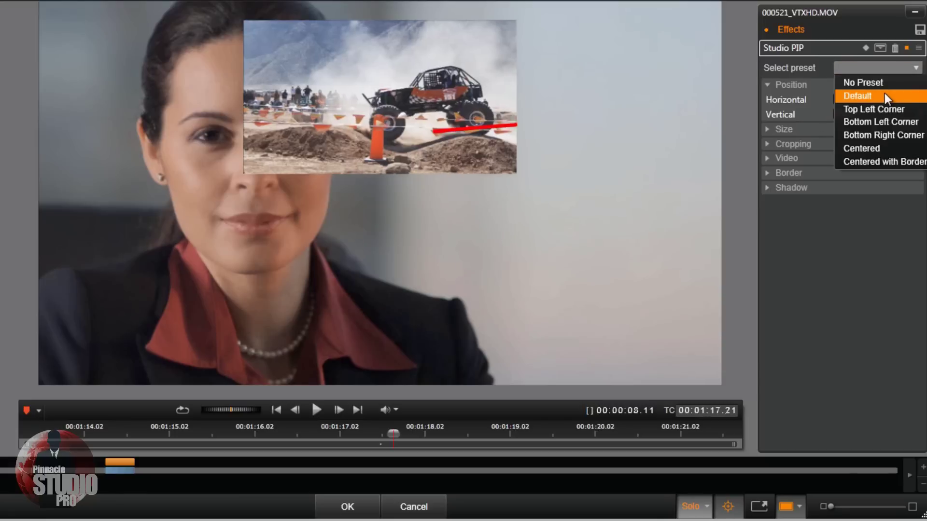
left_click(885, 93)
Try a picture width of about 48.9 in the Size settings and return the width to 40
left_click(766, 129)
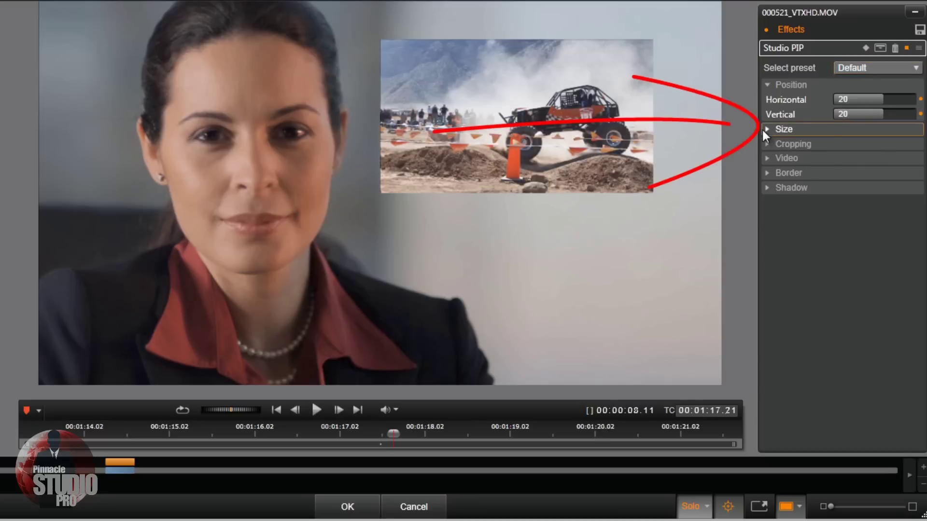
mouse_move(841, 143)
left_mouse_down()
mouse_move(881, 144)
mouse_move(879, 161)
mouse_move(849, 143)
left_mouse_up()
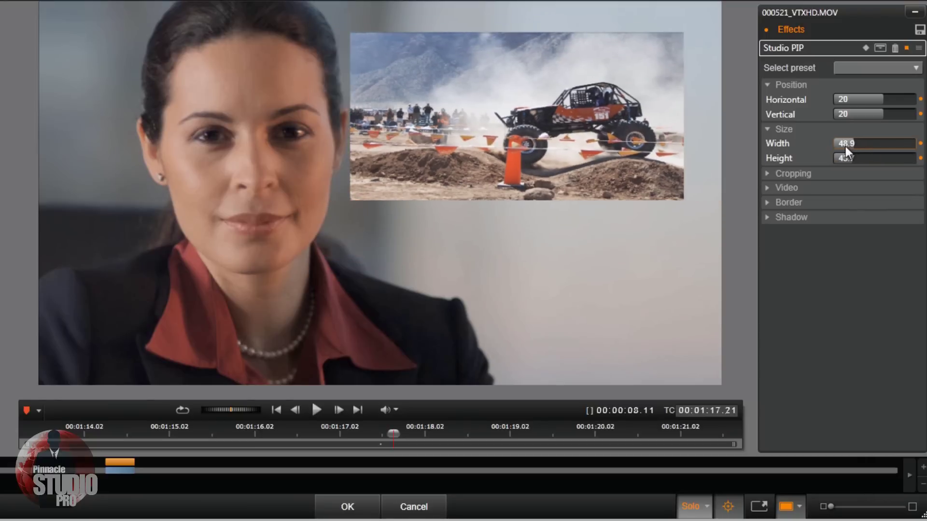
left_click(845, 146)
key("Return")
Try a picture height of 100 and return the height to 40
left_click(845, 159)
type("100")
key("Return")
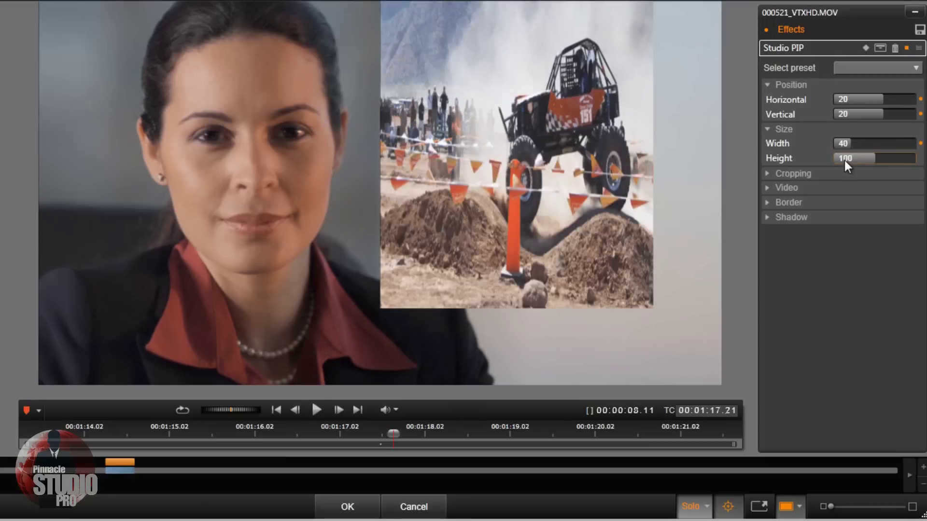
left_click(844, 160)
type("40")
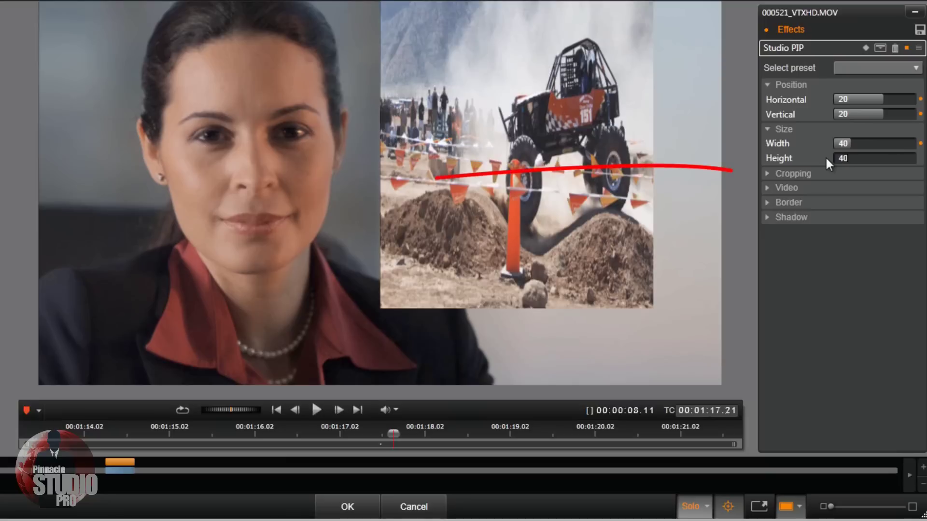
key("Return")
Try the edge cropping of the picture and round its corners with a Corner Curve of 20
left_click(767, 174)
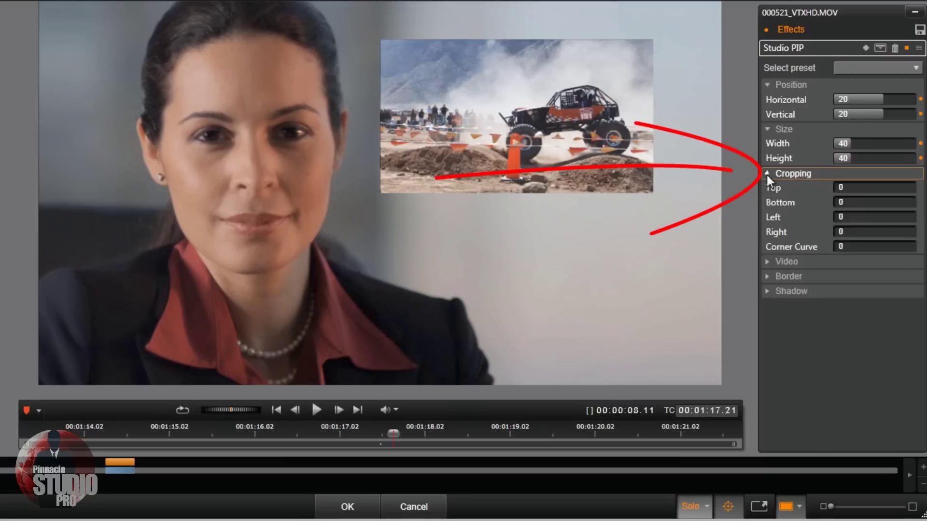
left_click_drag(838, 188, 816, 203)
left_click_drag(834, 247, 867, 250)
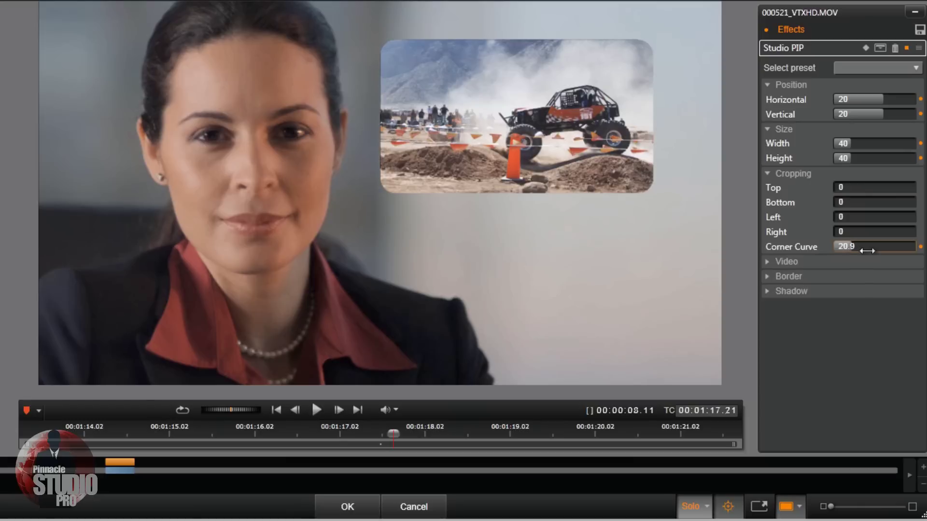
left_click(844, 247)
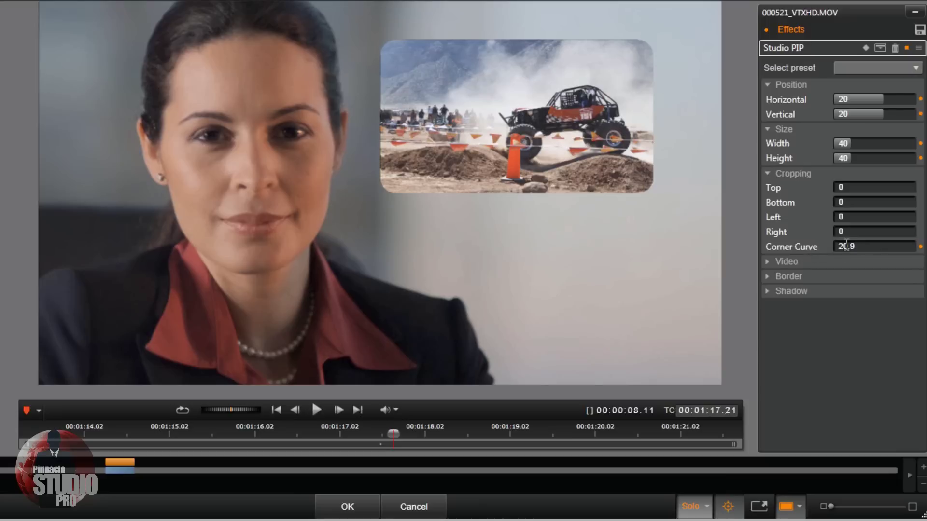
key("Return")
double_click(844, 247)
left_click(844, 245)
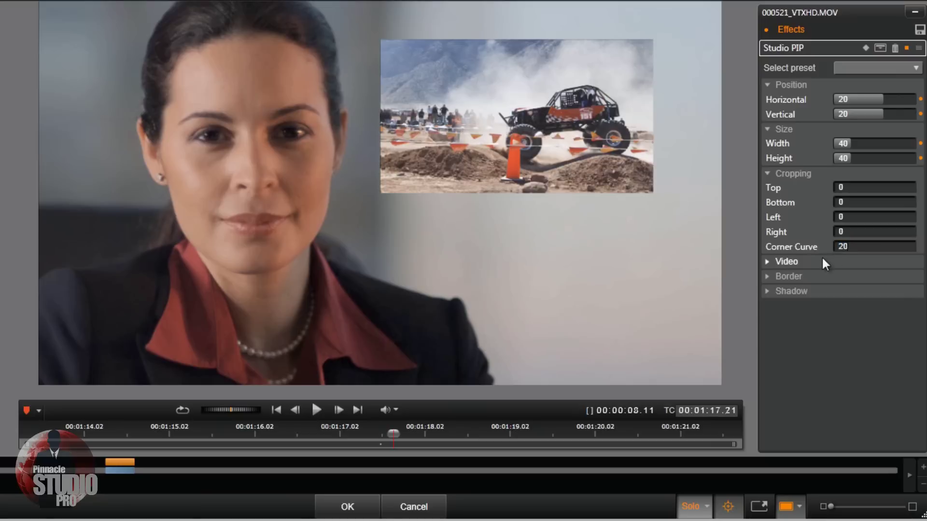
key("Return")
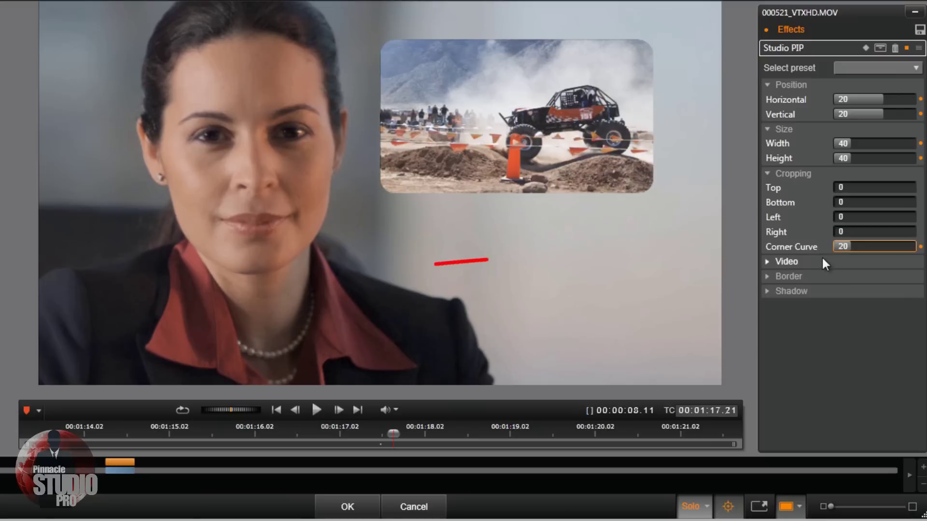
Try out the Video settings of the Studio PIP effect and close them again
left_click(776, 266)
left_click_drag(838, 277, 759, 307)
left_click(763, 263)
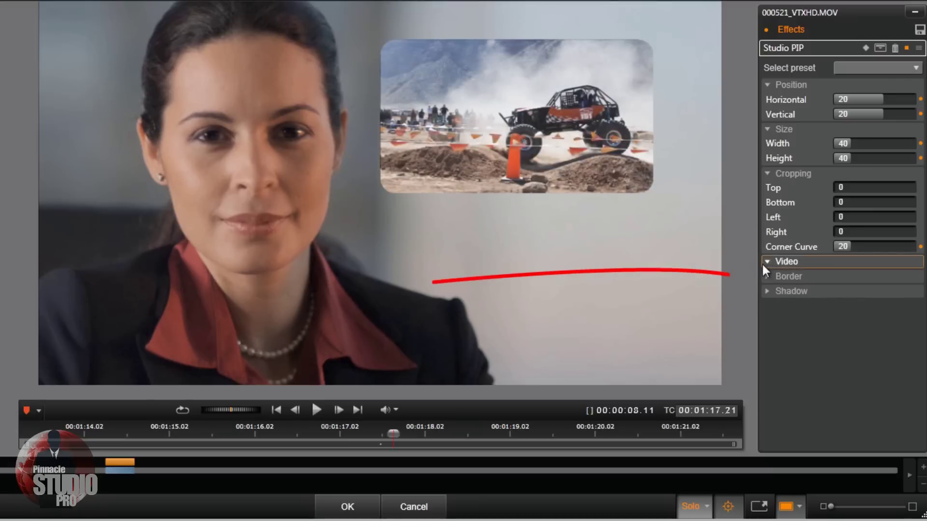
Give the picture a border with a width of 10 and a height of 10
left_click(768, 274)
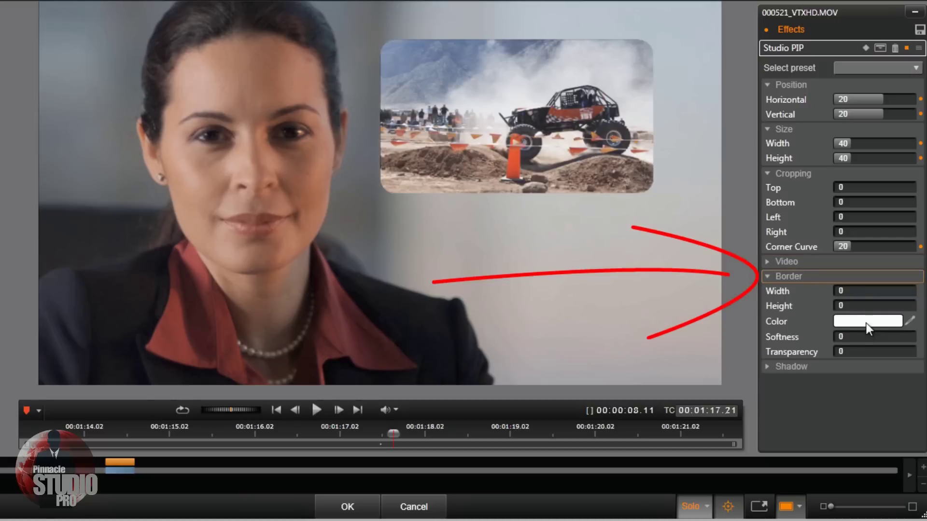
left_click(840, 293)
left_click(840, 292)
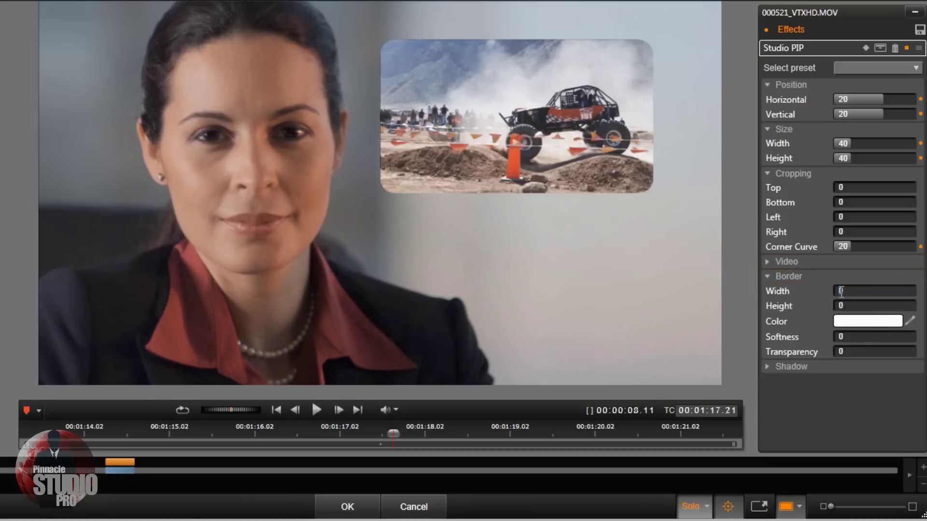
key("Return")
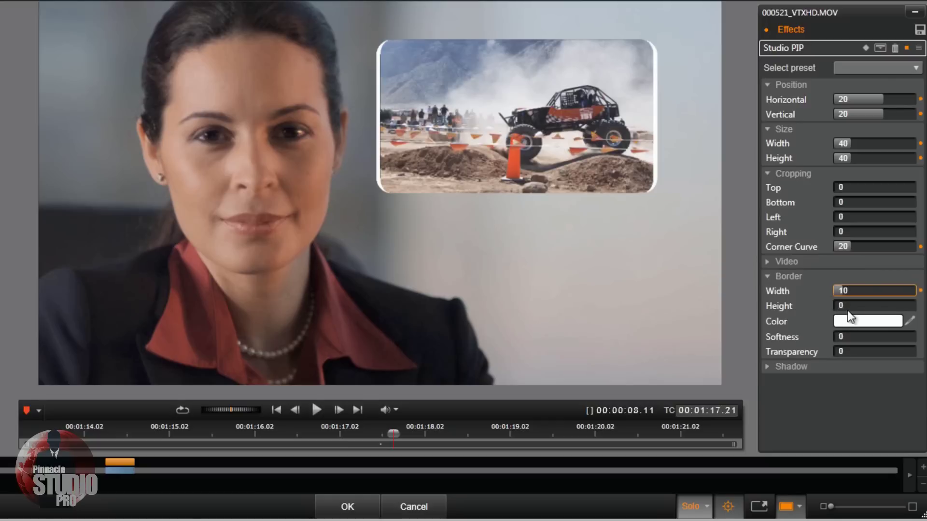
left_click(841, 307)
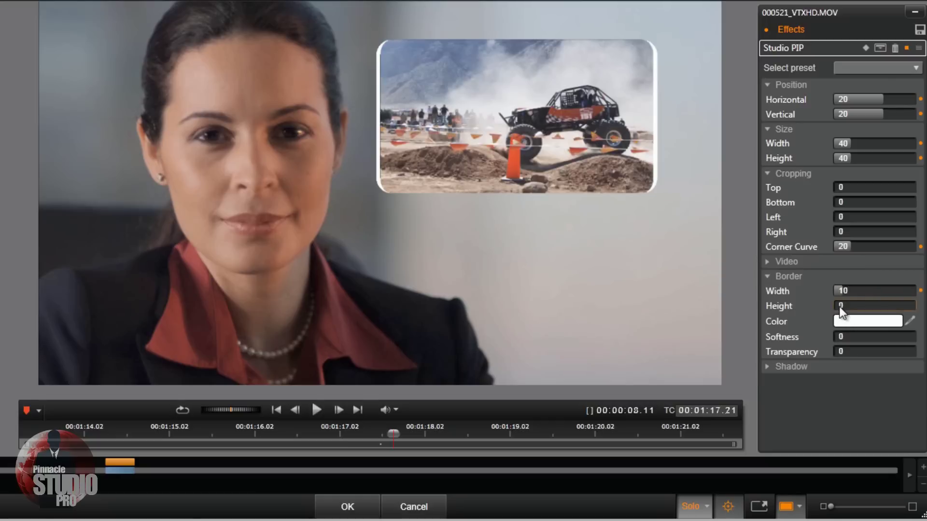
type("10")
key("Return")
left_click(842, 305)
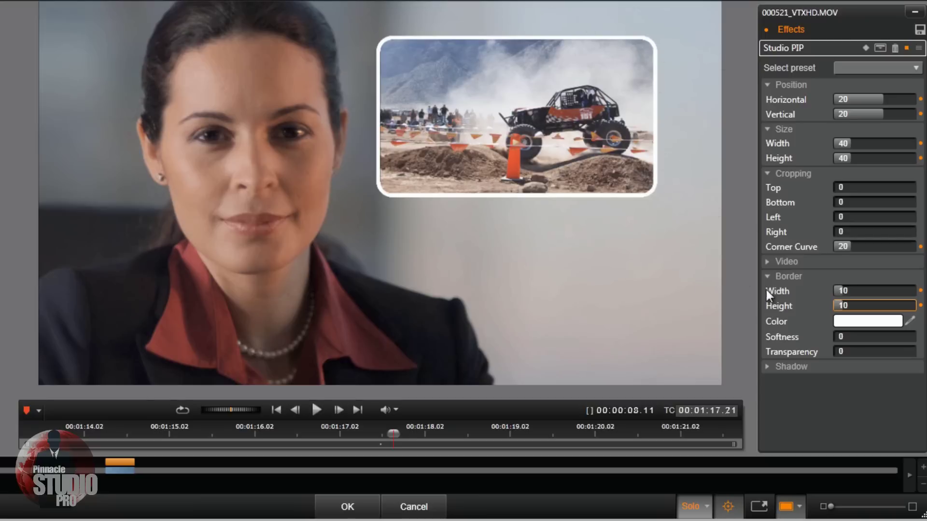
Try the border's Softness and Transparency settings and return both to 0
left_click(839, 335)
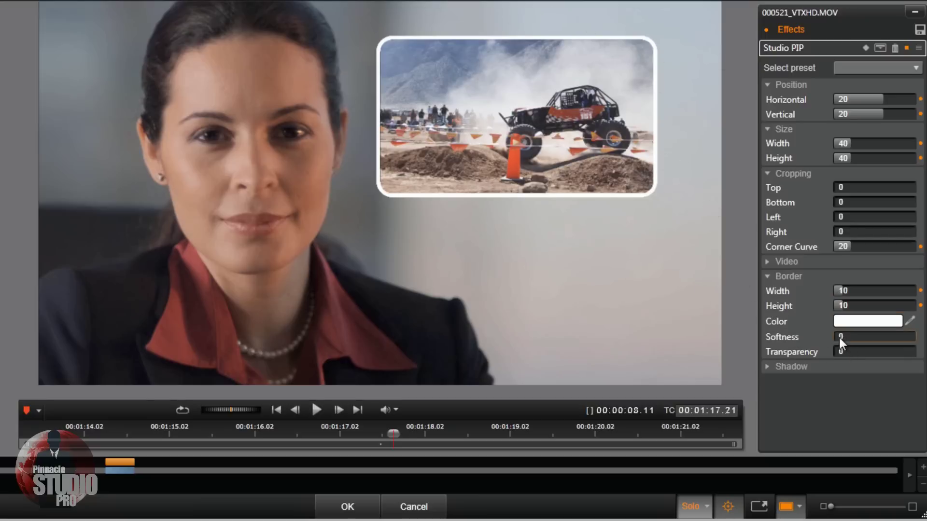
mouse_move(842, 338)
left_mouse_down()
mouse_move(869, 340)
mouse_move(823, 340)
mouse_move(840, 351)
mouse_move(898, 351)
mouse_move(833, 351)
left_mouse_up()
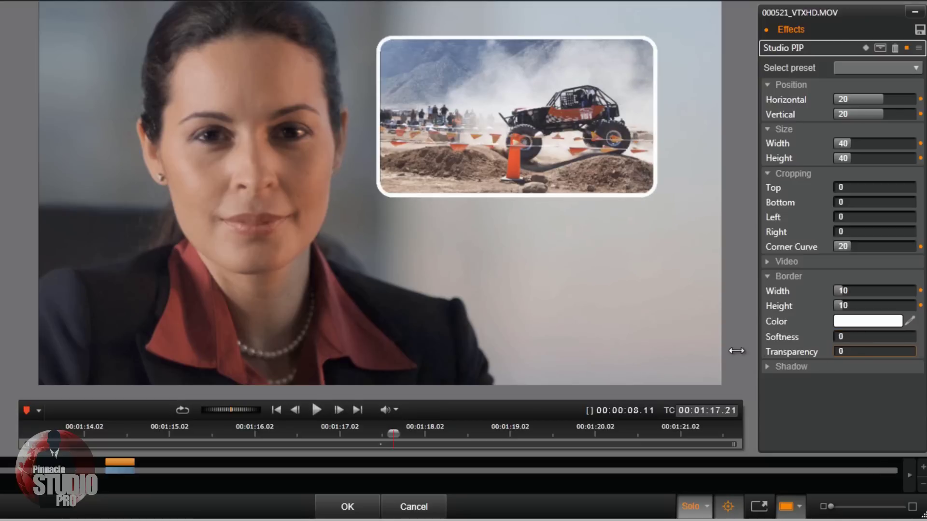
Look at the border's colour palette, and set the border colour by sampling the woman's dark jacket with the eyedropper
left_click(883, 320)
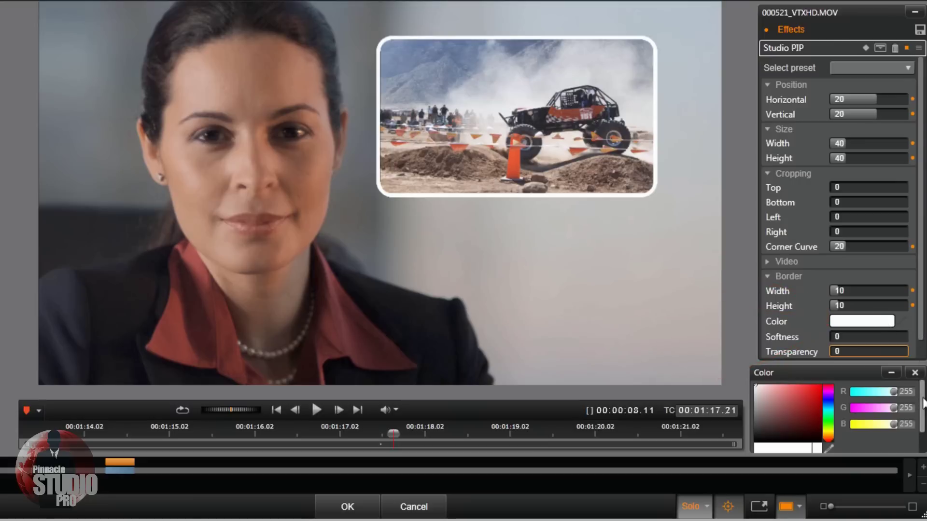
scroll(923, 411, "down", 1)
scroll(923, 411, "up", 1)
left_click(915, 373)
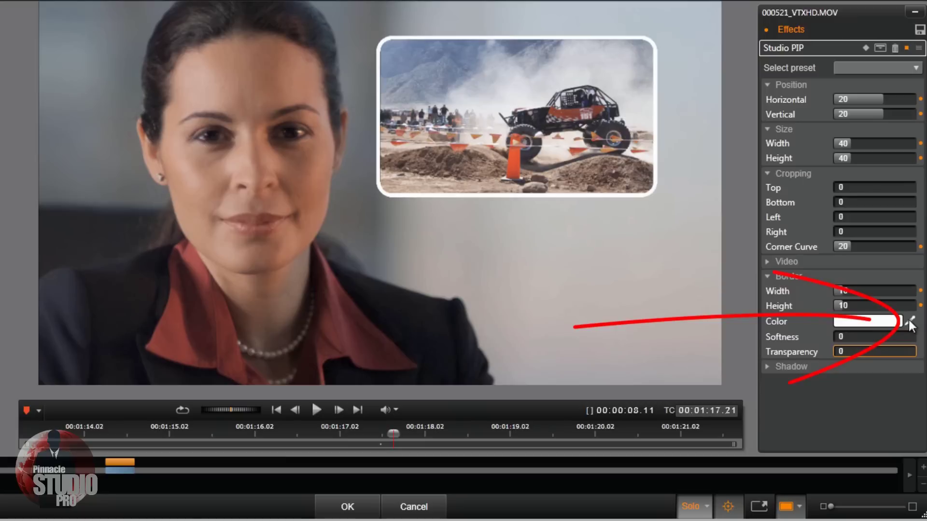
left_click(910, 322)
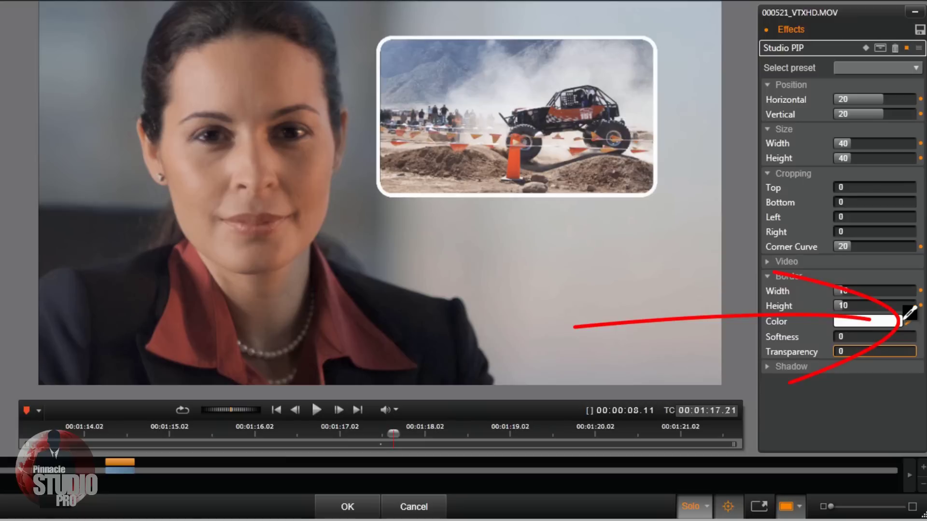
left_click(341, 313)
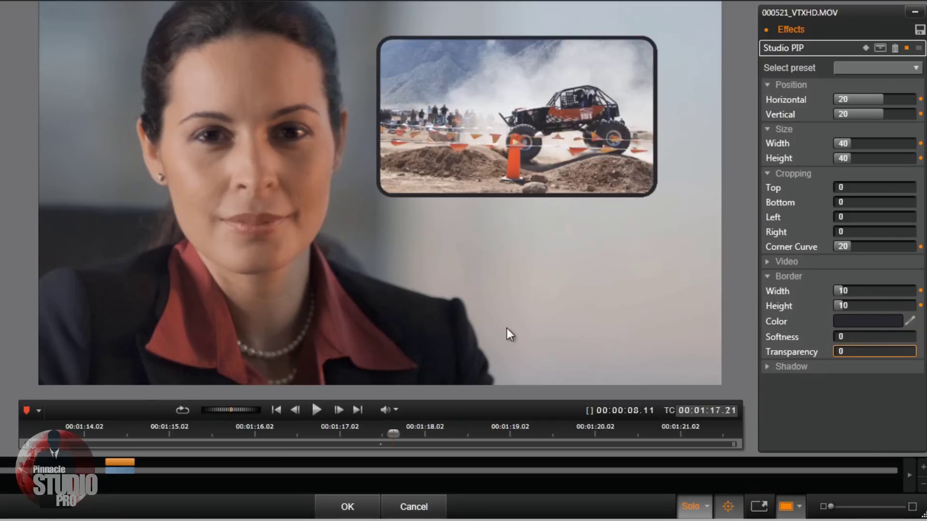
Try shadow offsets of 3 horizontal and 3 vertical, followed by about -6.6 horizontal and 8.9 vertical
left_click(767, 366)
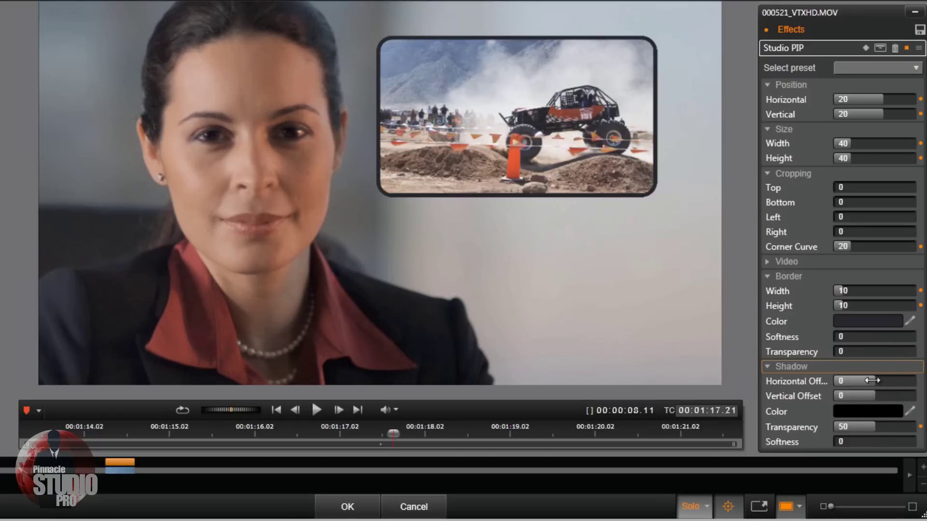
left_click_drag(862, 385, 877, 381)
left_click(878, 396)
left_click_drag(877, 400, 878, 400)
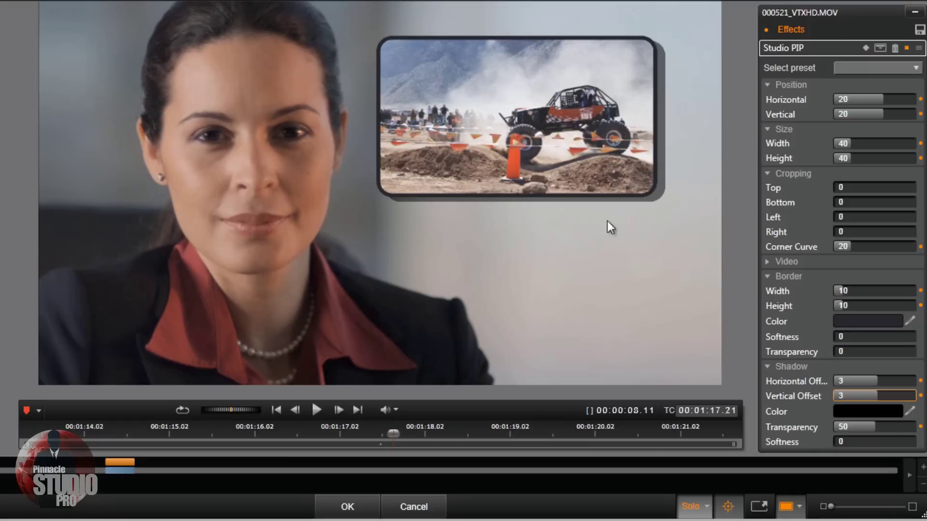
mouse_move(882, 382)
left_mouse_down()
mouse_move(863, 383)
mouse_move(873, 397)
mouse_move(863, 394)
mouse_move(885, 396)
left_mouse_up()
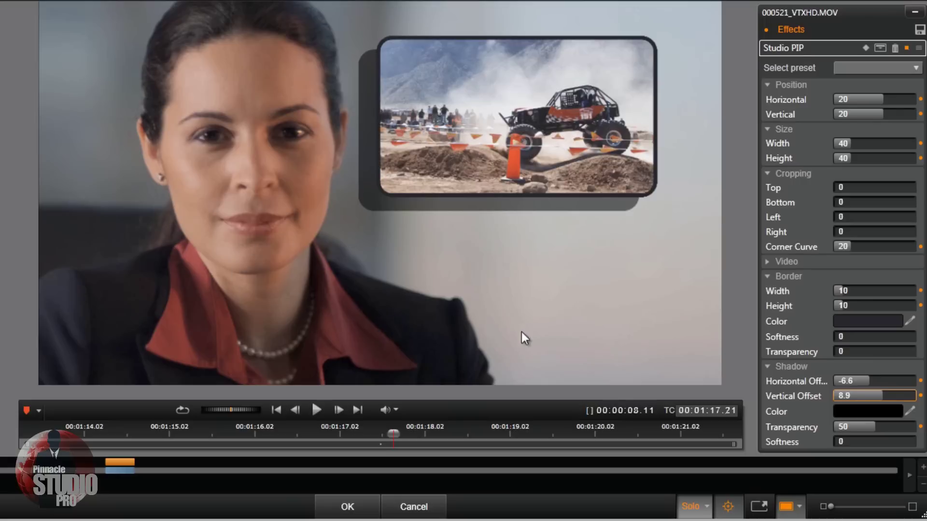
Set the shadow's transparency to about 85.5 and its softness to about 9.9
left_click_drag(874, 428, 923, 433)
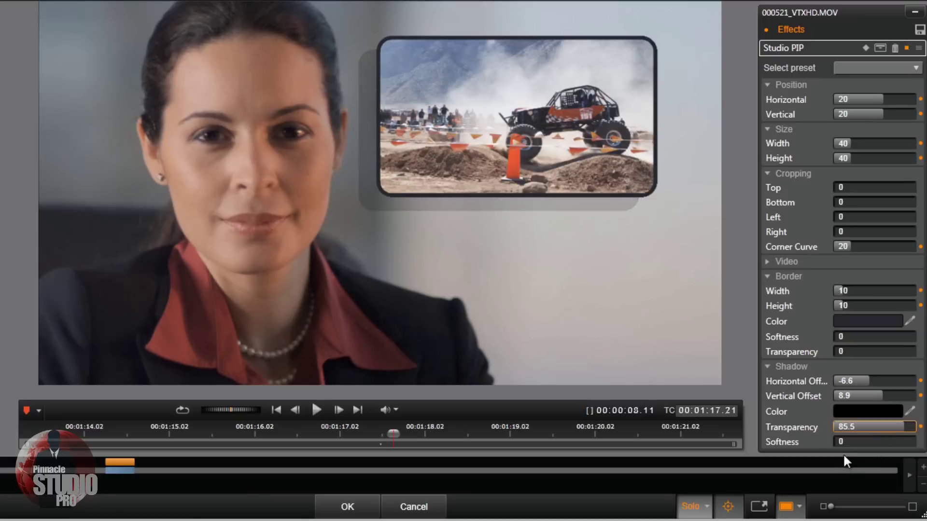
mouse_move(839, 441)
left_mouse_down()
mouse_move(869, 444)
mouse_move(850, 440)
left_mouse_up()
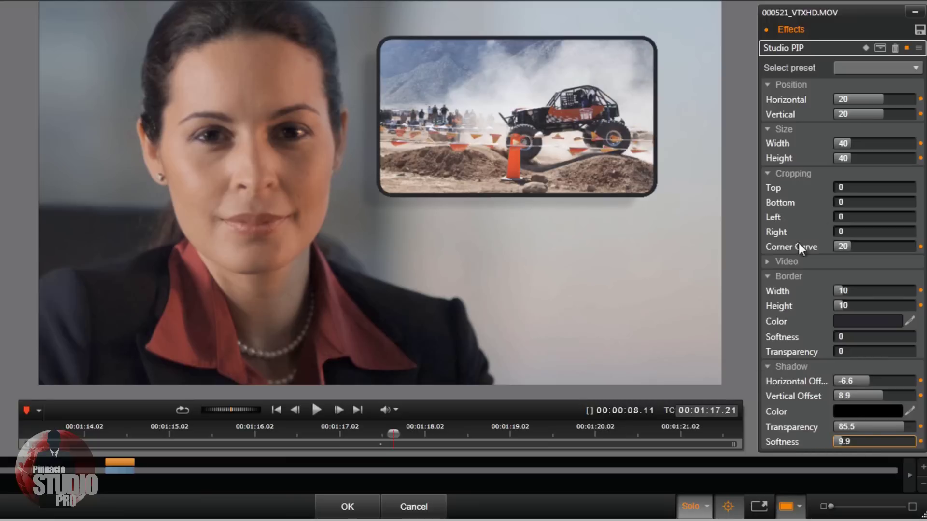
Reset the shadow's horizontal and vertical offsets to 0
double_click(847, 381)
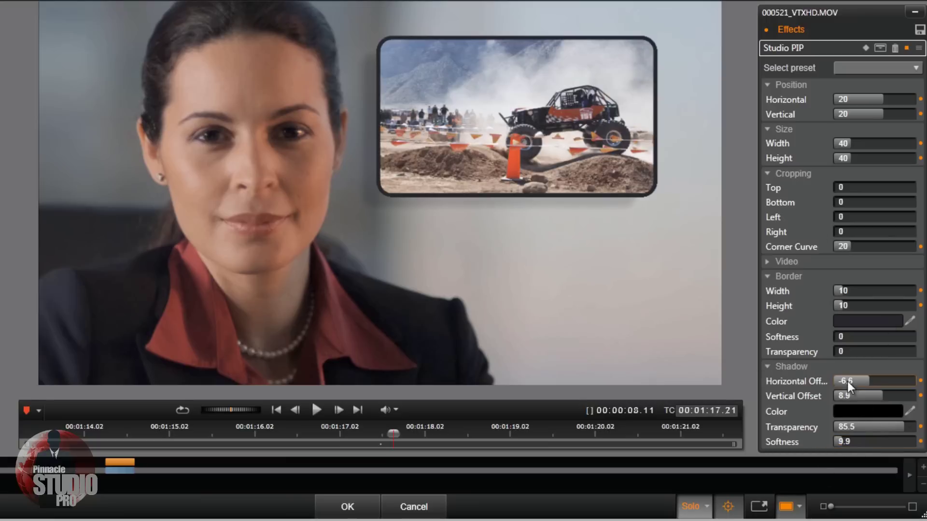
double_click(842, 395)
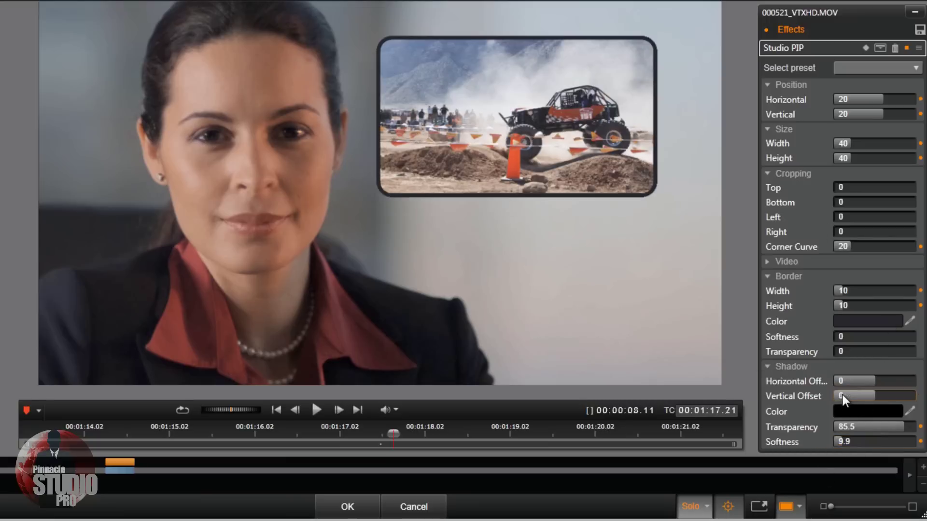
Reset the shadow's transparency and softness to 0, and accept the effect settings
double_click(851, 427)
left_click(838, 443)
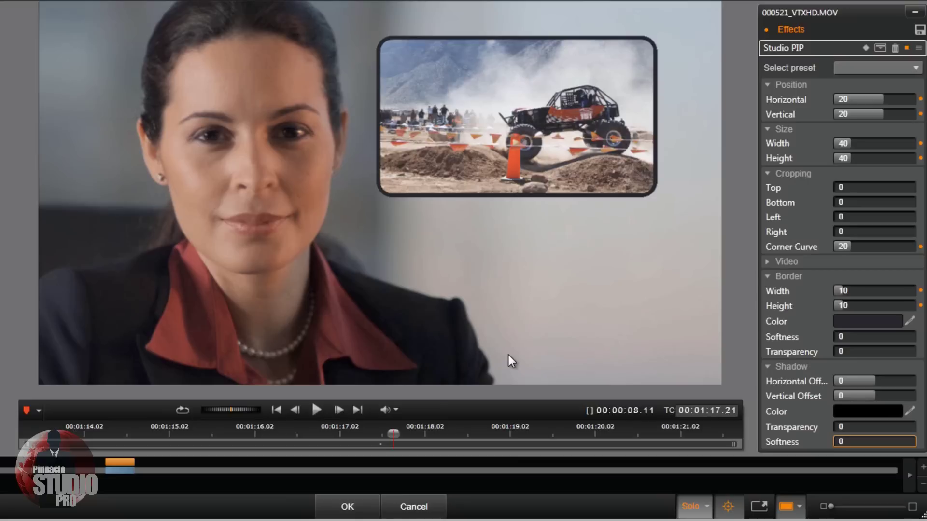
left_click(347, 509)
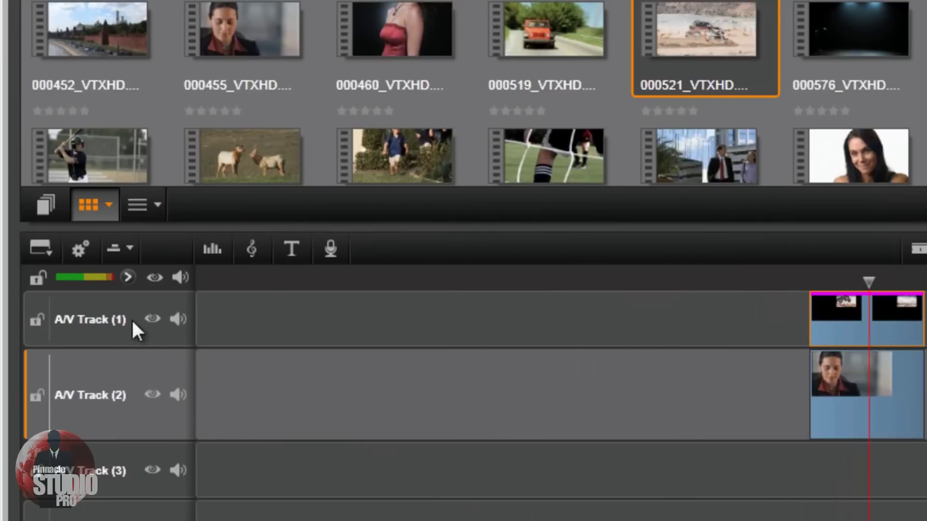
Insert a new track above A/V Track (1)
left_click(143, 314)
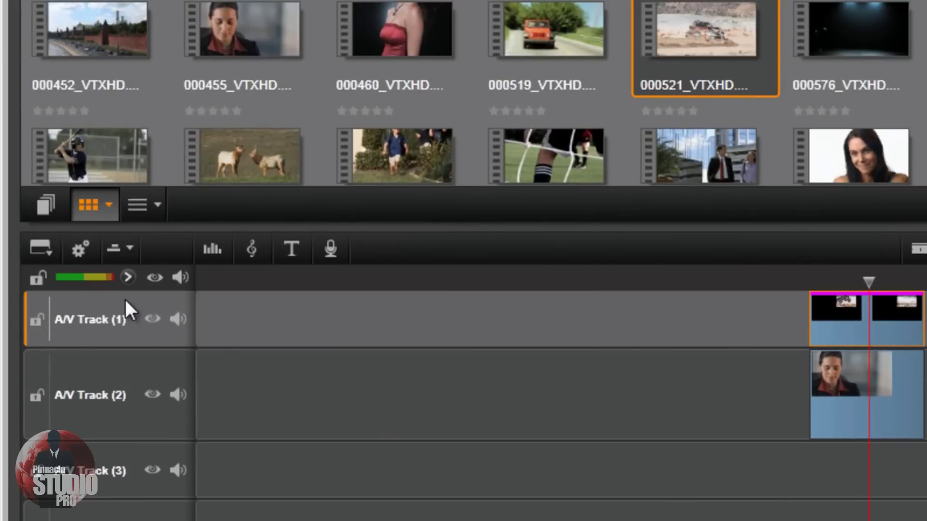
right_click(126, 300)
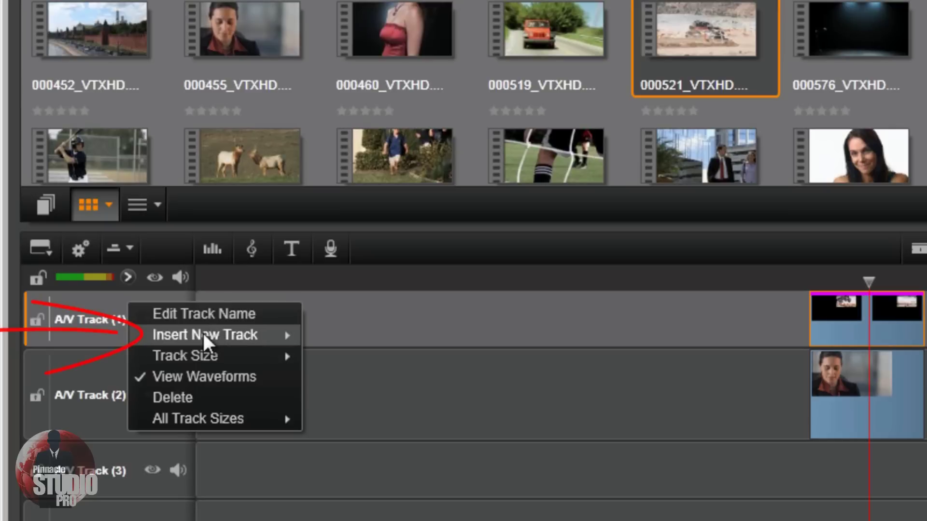
mouse_move(234, 337)
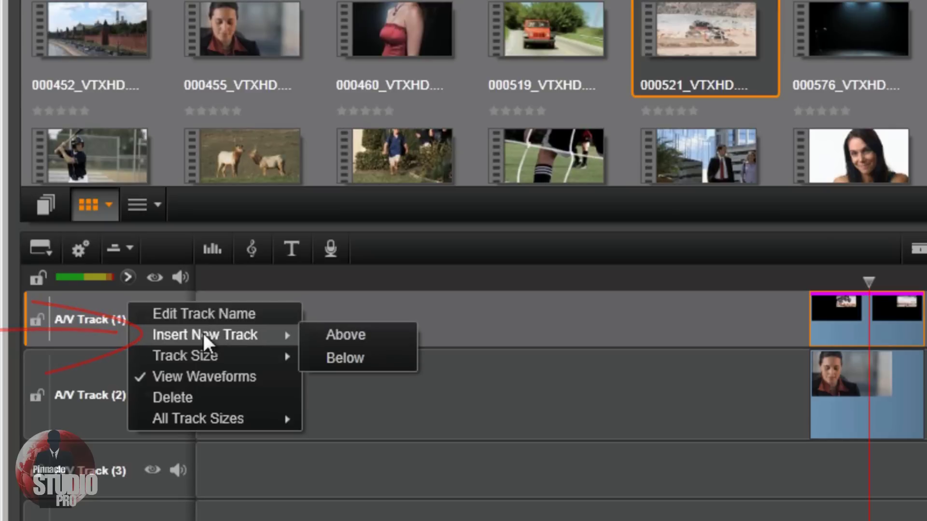
left_click(358, 336)
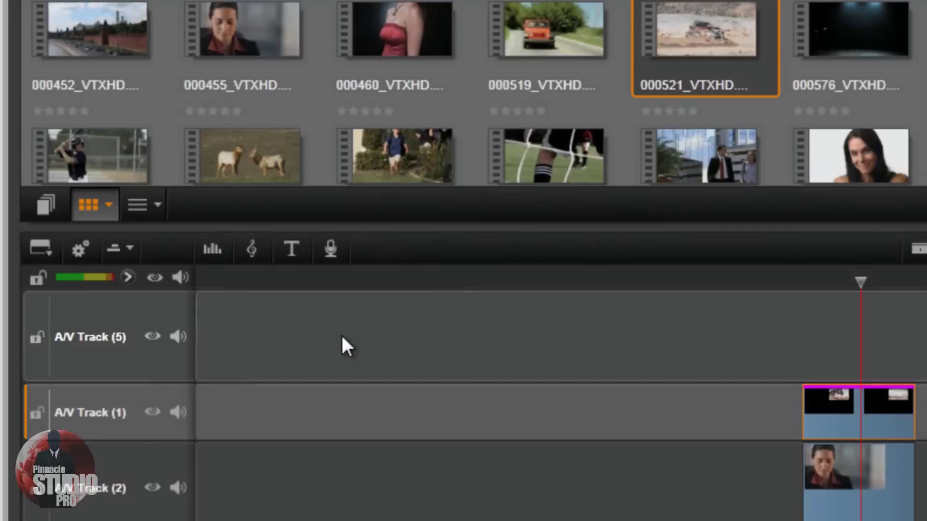
Insert two more tracks, each above the topmost track in the timeline
right_click(152, 319)
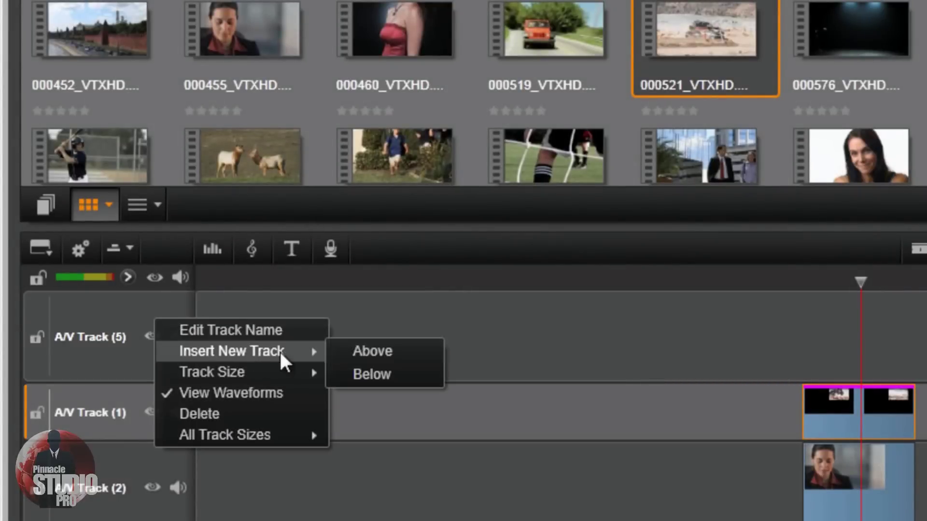
left_click(372, 352)
right_click(162, 320)
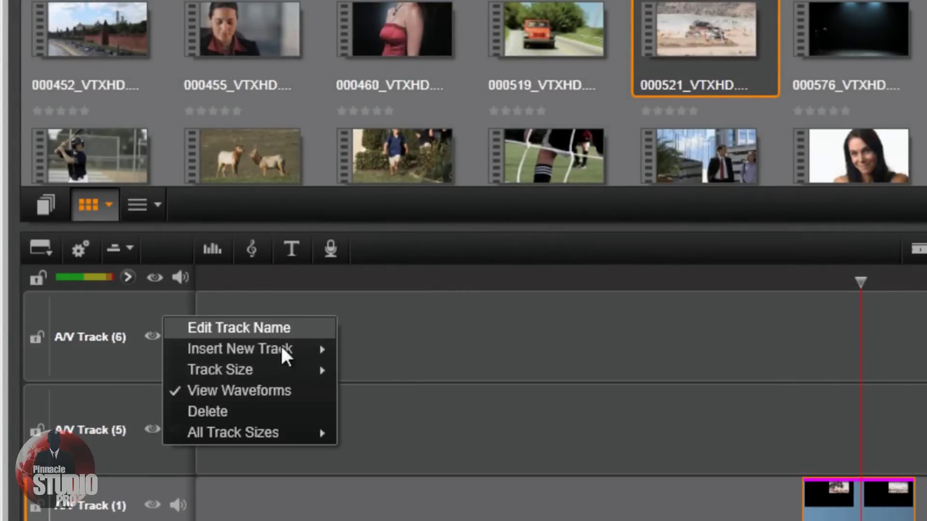
mouse_move(333, 351)
left_click(401, 353)
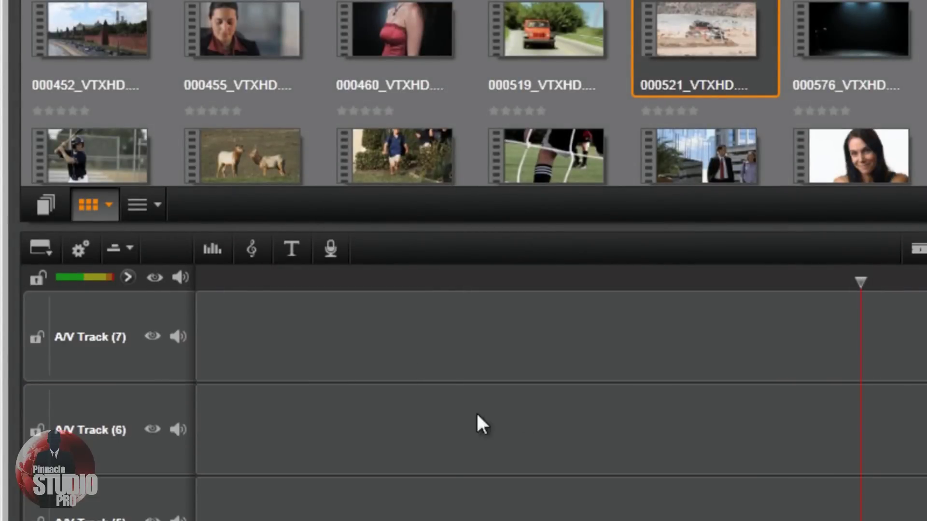
scroll(478, 424, "down", 2)
scroll(644, 401, "up", 2)
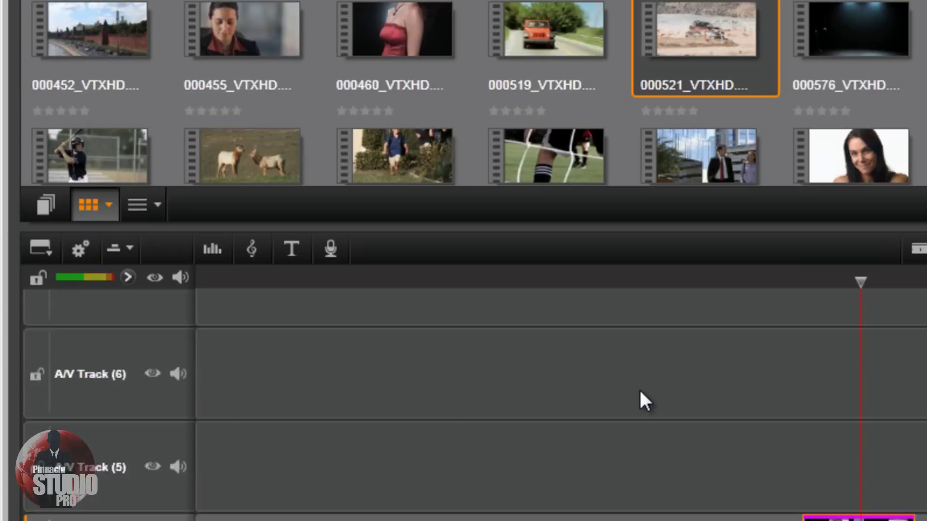
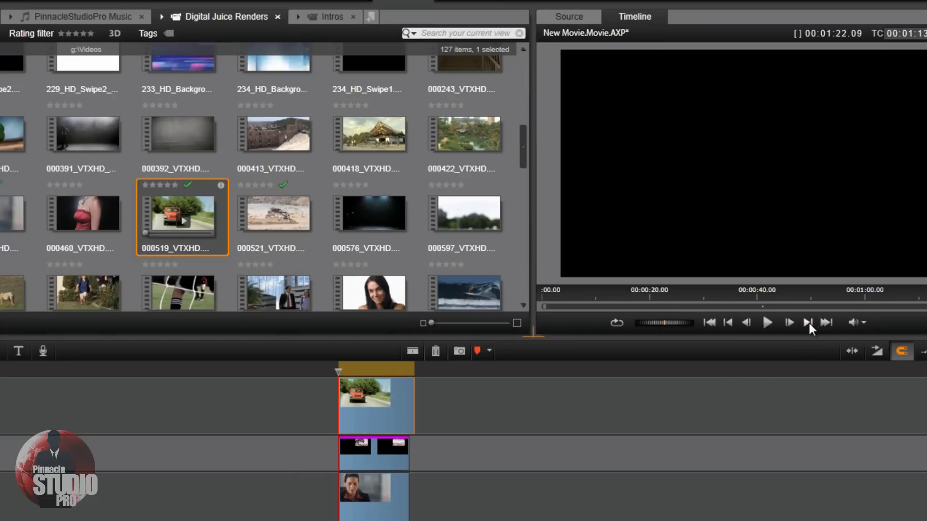
Cut off the end of the jeep clip to match the clips below, and open the trimmed clip in the Effects Editor
left_click(808, 322)
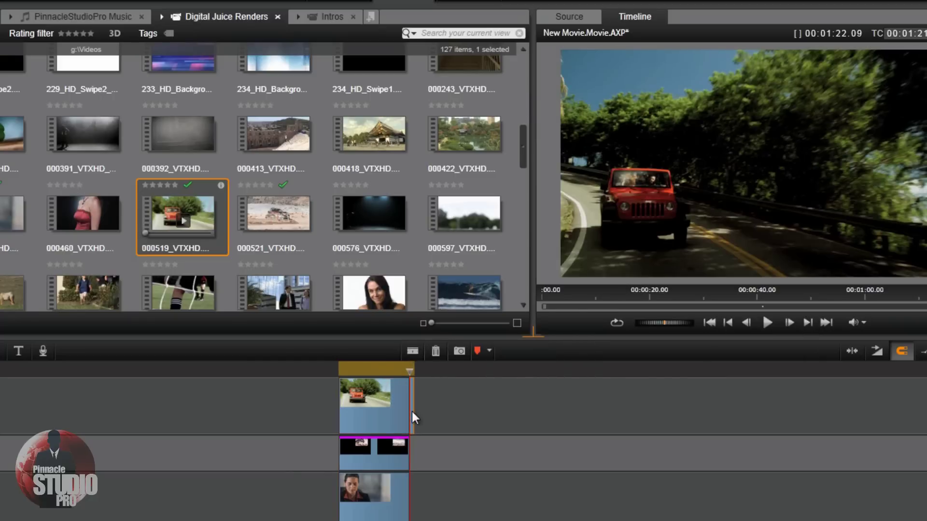
left_click(434, 351)
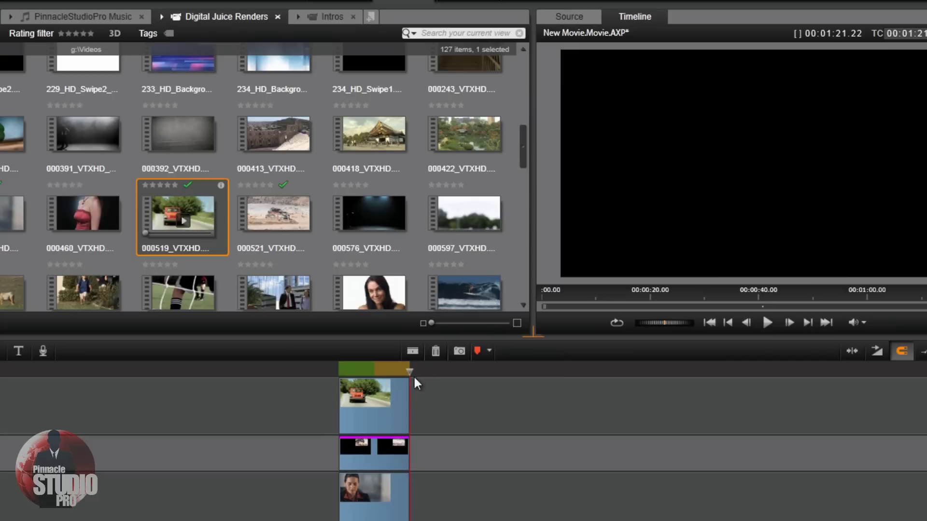
right_click(367, 404)
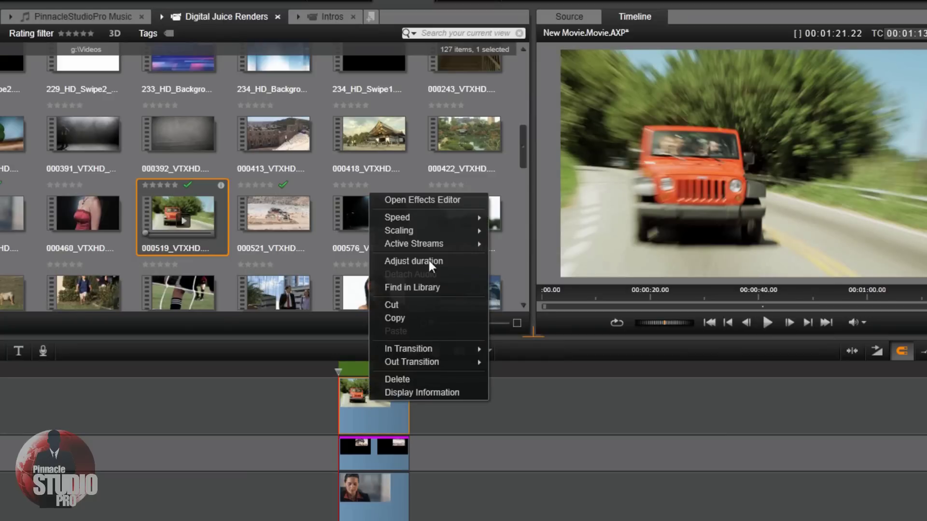
left_click(440, 195)
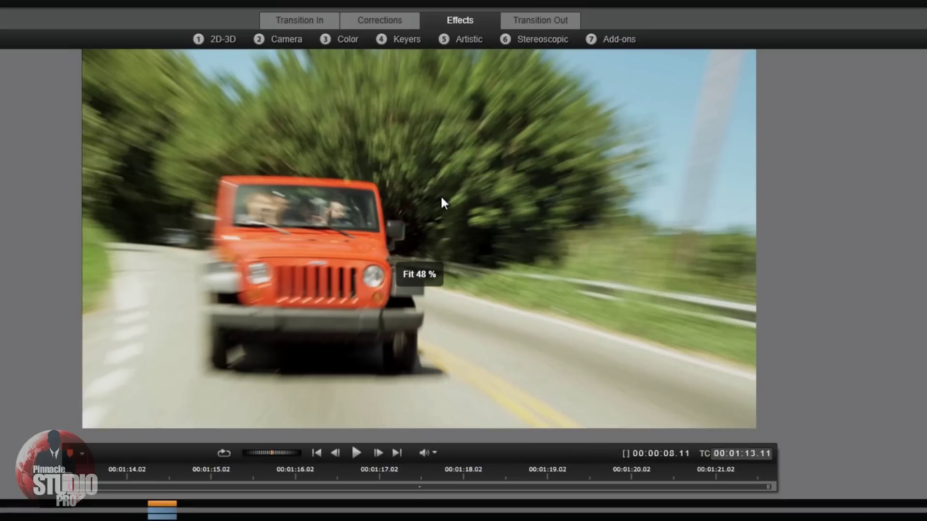
Add the Studio PIP effect from the 2D-3D group to the jeep clip, and preview the media together with the tracks below
left_click(226, 38)
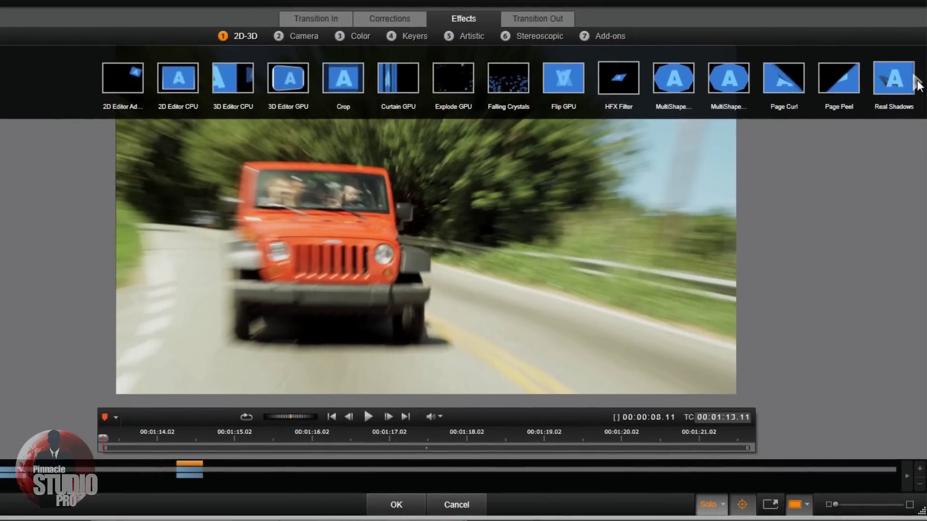
left_click(918, 84)
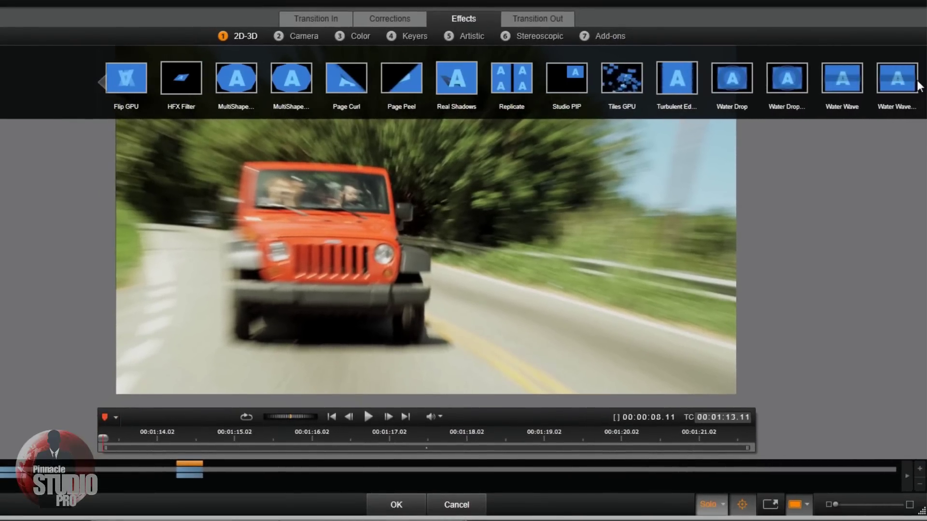
left_click(566, 79)
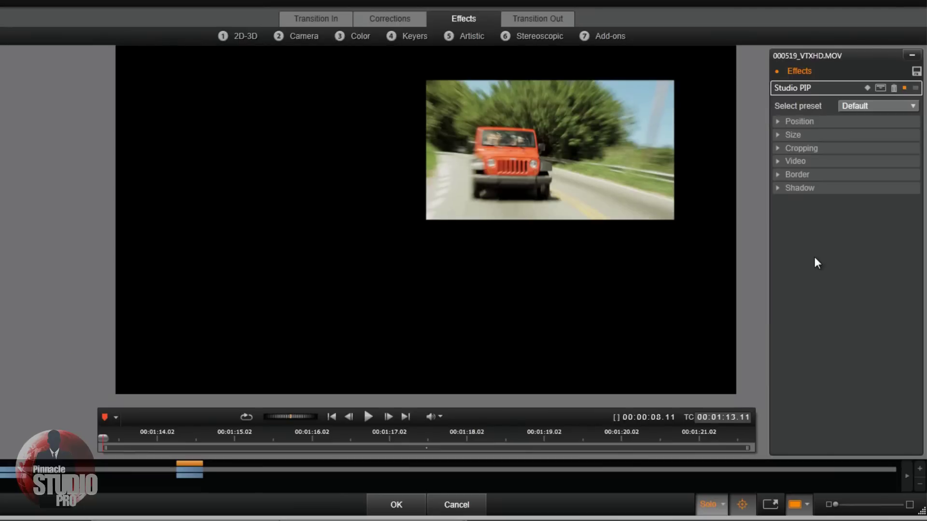
left_click(722, 500)
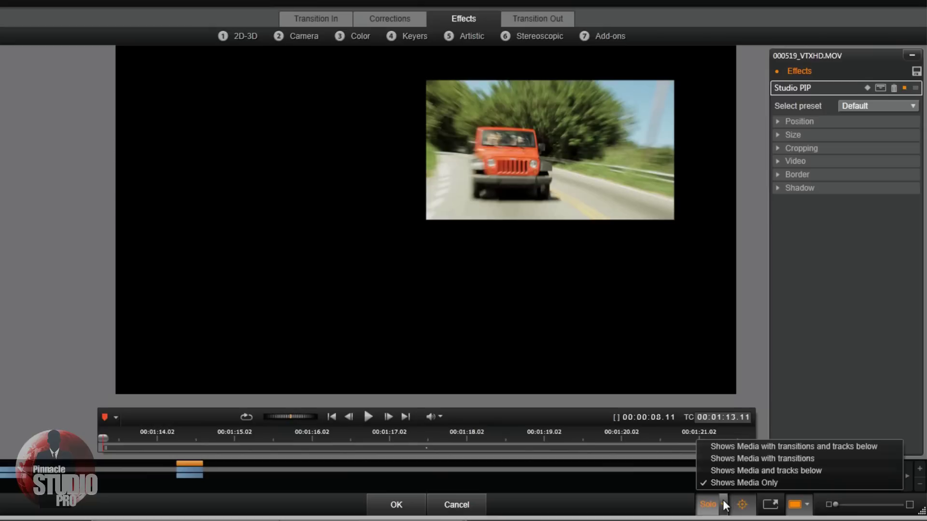
left_click(756, 471)
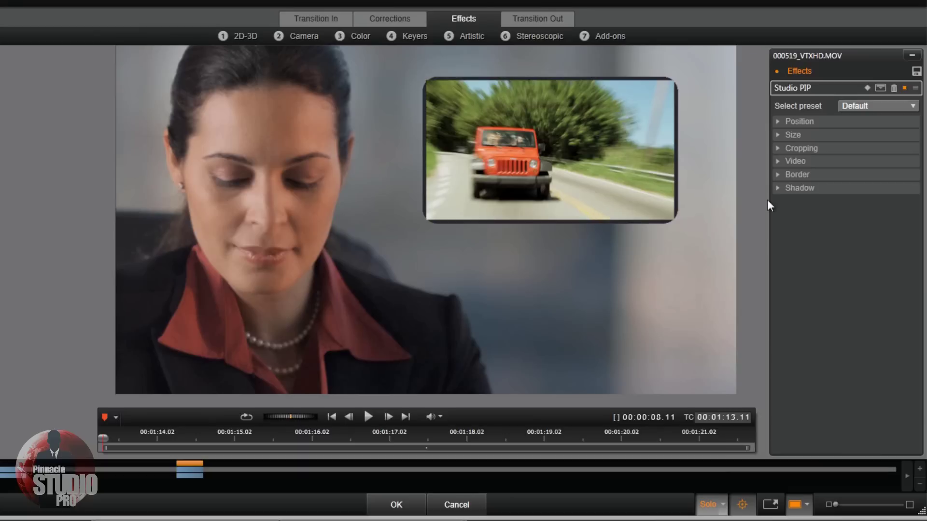
Apply the Bottom Right Corner preset to the jeep picture and set its vertical position to -25
left_click(912, 106)
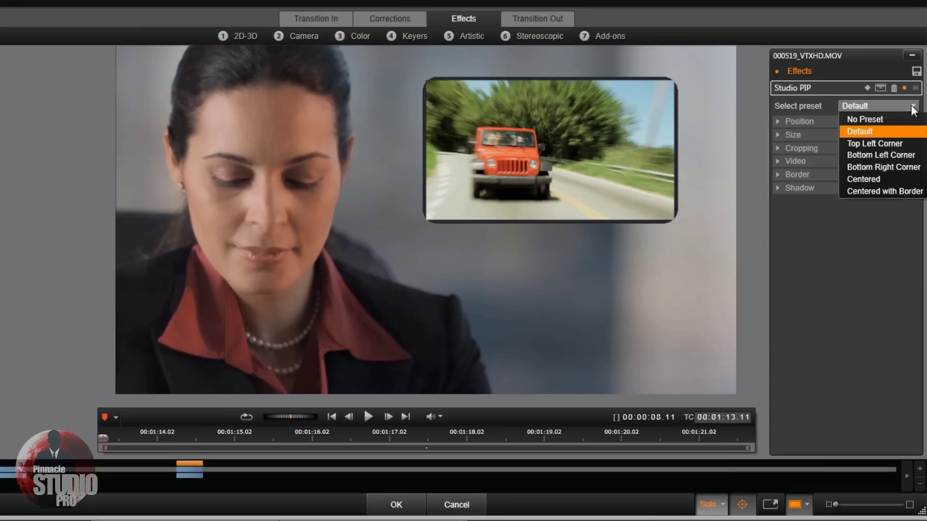
left_click(890, 167)
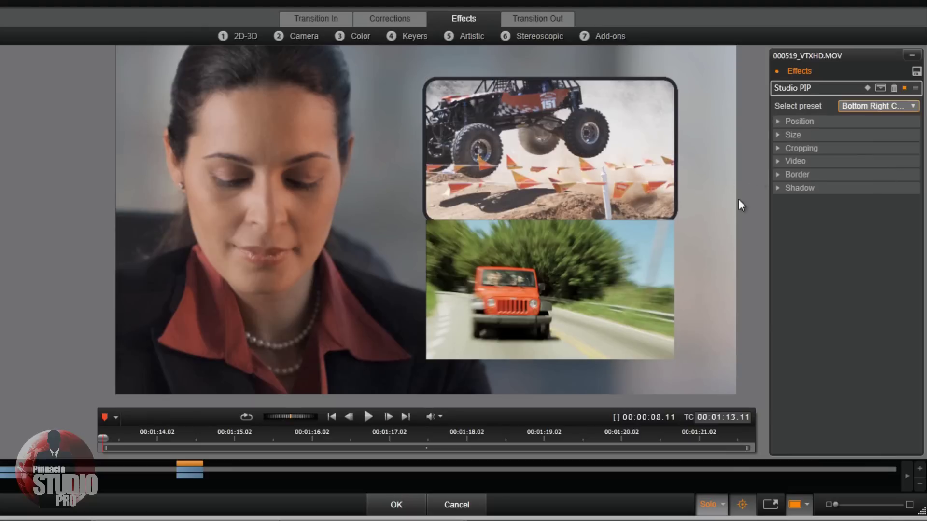
left_click(778, 122)
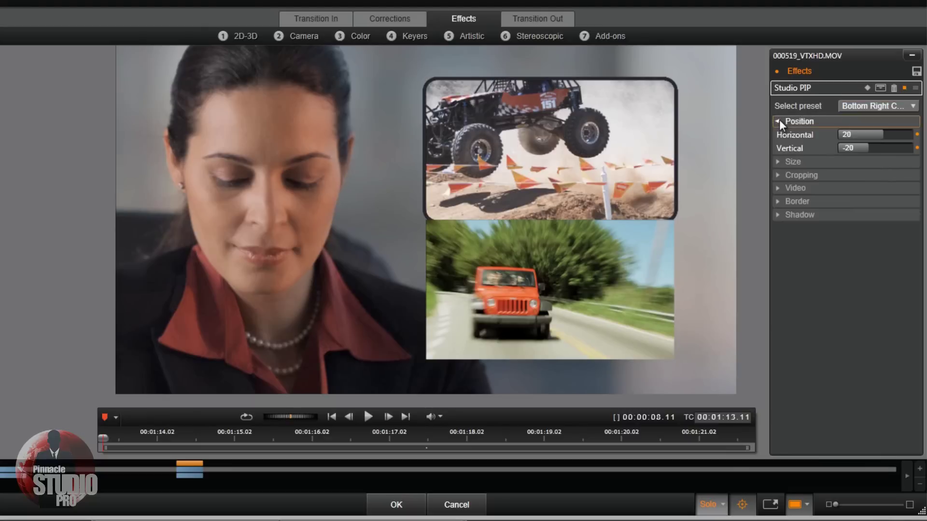
double_click(851, 148)
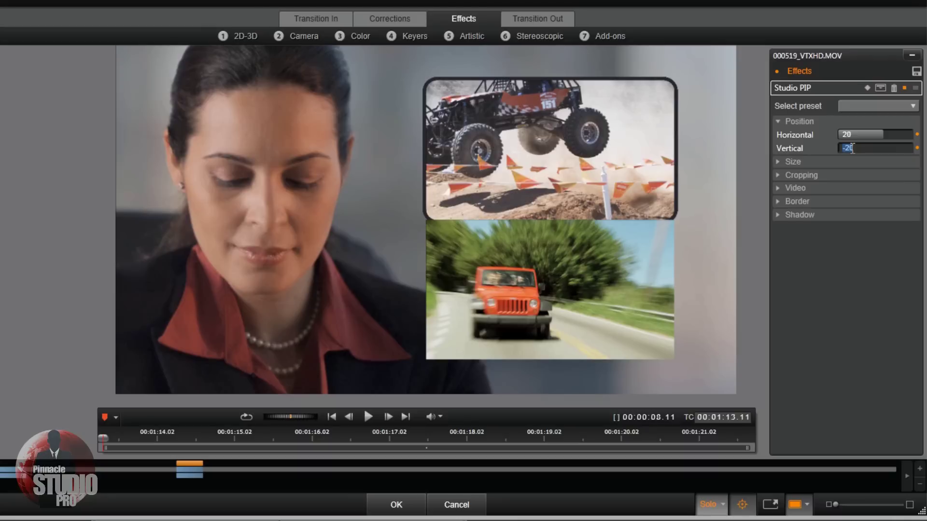
key("BackSpace")
type("-25")
key("Return")
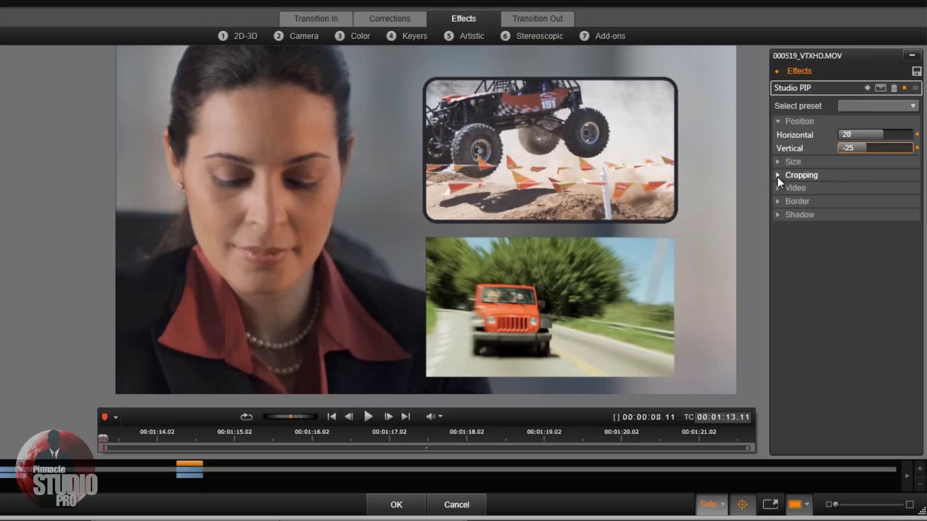
Set the jeep picture's corner curve to 10 in the cropping settings
left_click(777, 201)
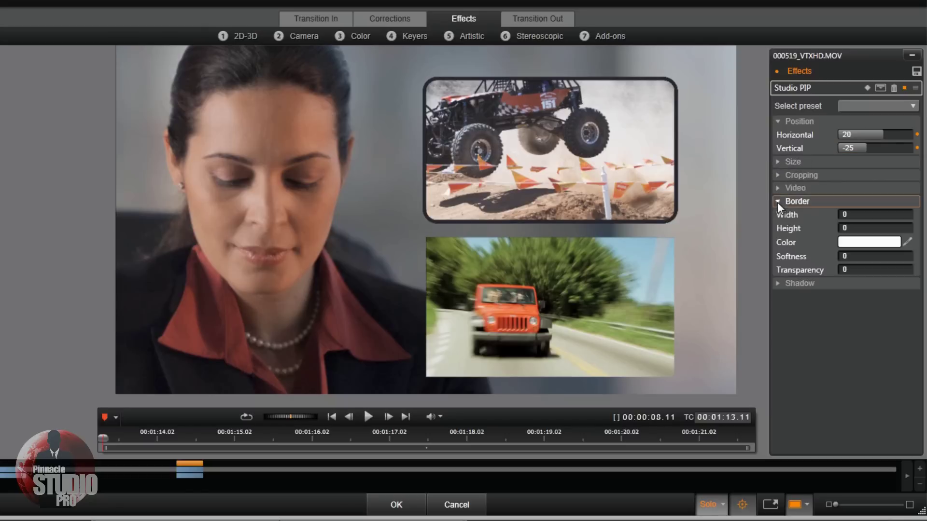
left_click(775, 162)
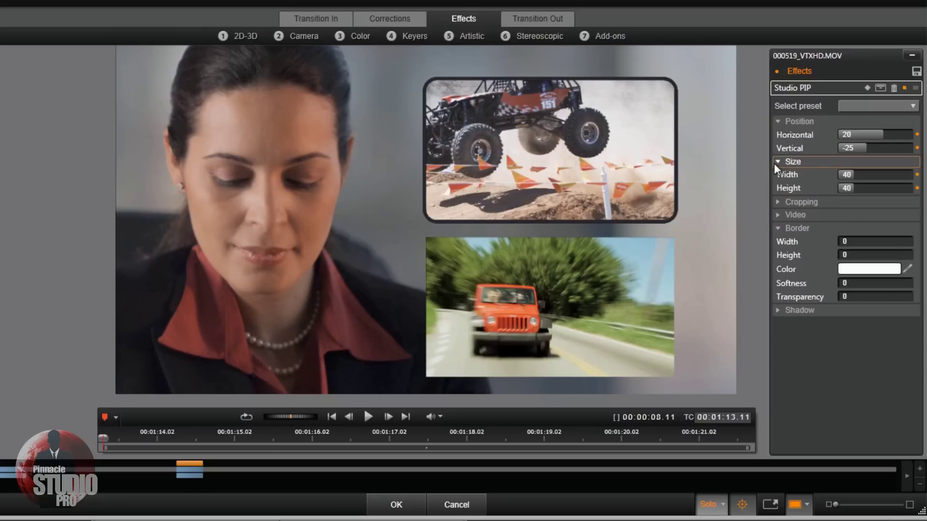
left_click(777, 201)
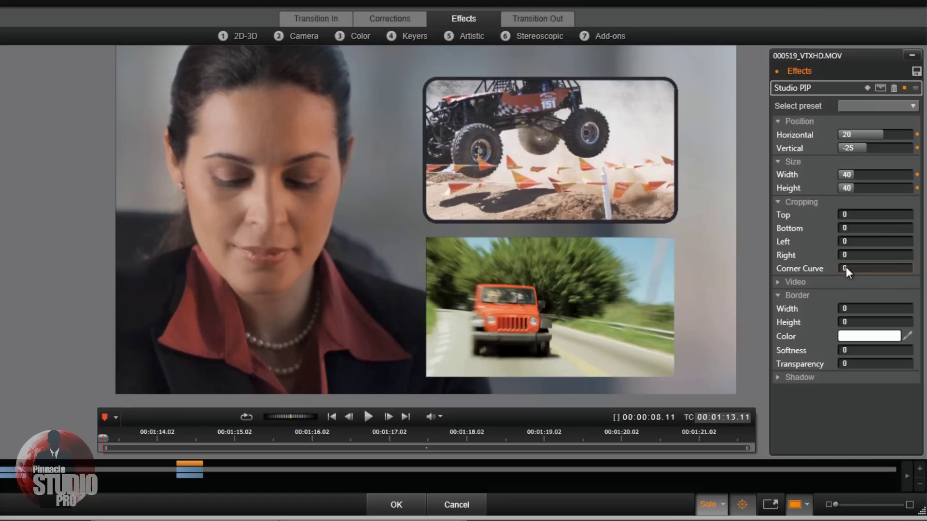
mouse_move(846, 268)
left_mouse_down()
mouse_move(838, 268)
mouse_move(854, 271)
left_mouse_up()
left_click(842, 268)
left_click(840, 271)
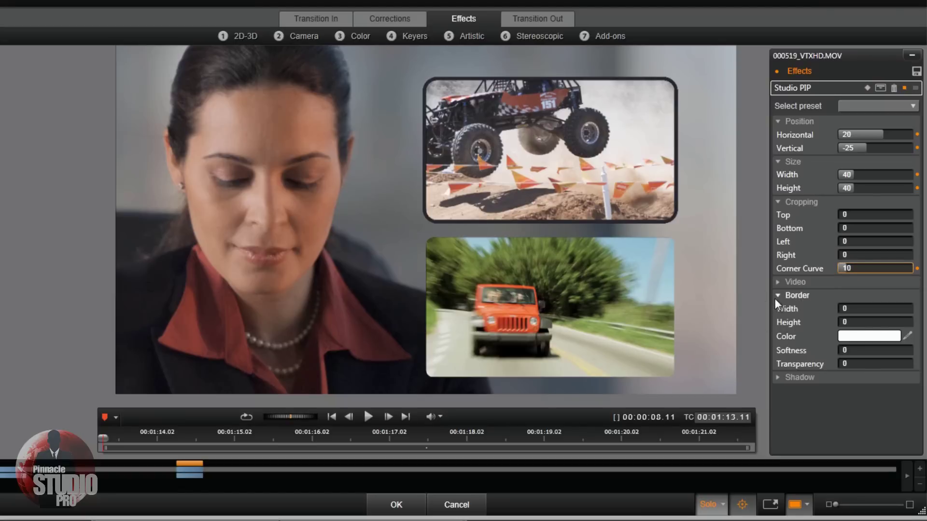
Give the jeep picture a dark border colour with the eyedropper, set the border width and height to 10, and accept the effect settings
left_click(907, 335)
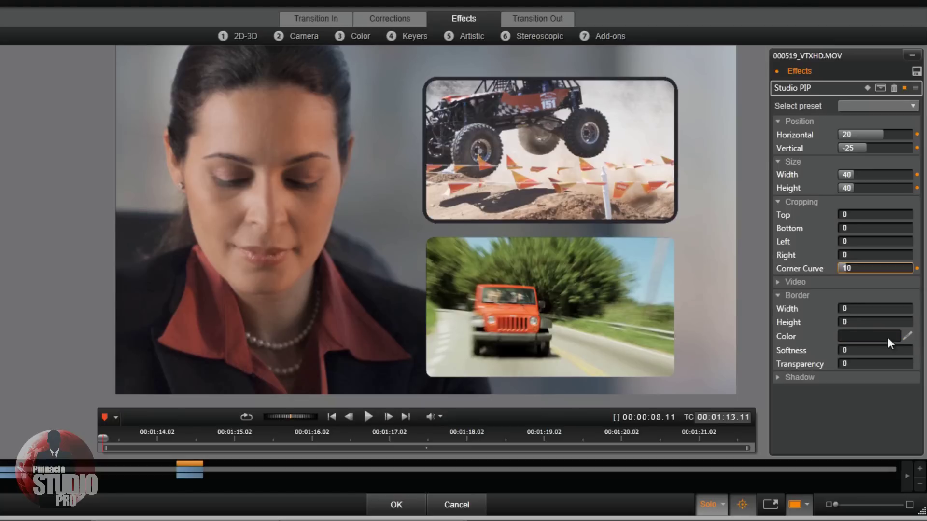
left_click(778, 121)
left_click(778, 175)
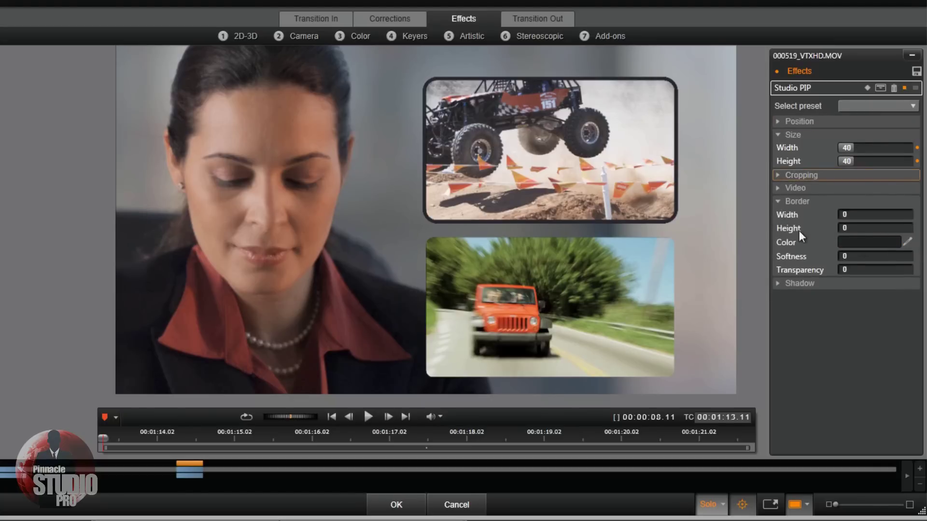
left_click(842, 215)
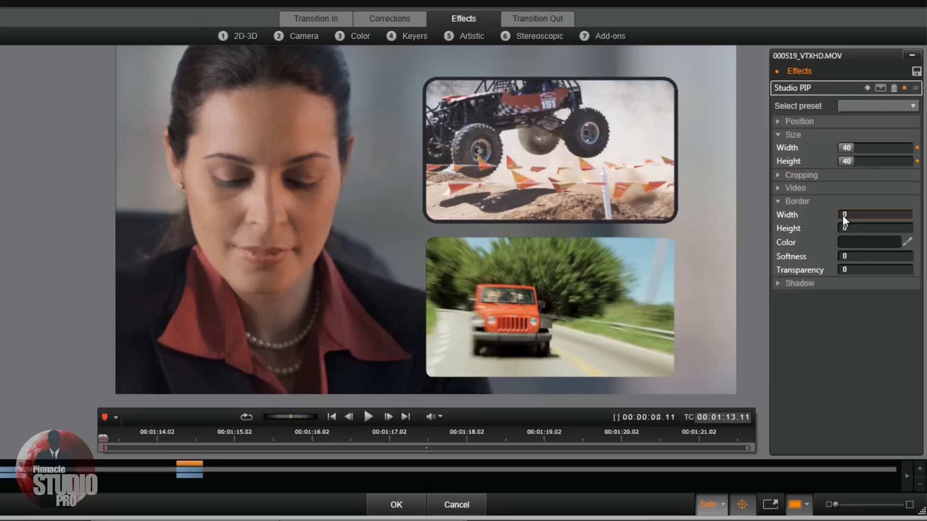
mouse_move(842, 215)
left_mouse_down()
mouse_move(850, 215)
mouse_move(842, 214)
mouse_move(848, 228)
left_mouse_up()
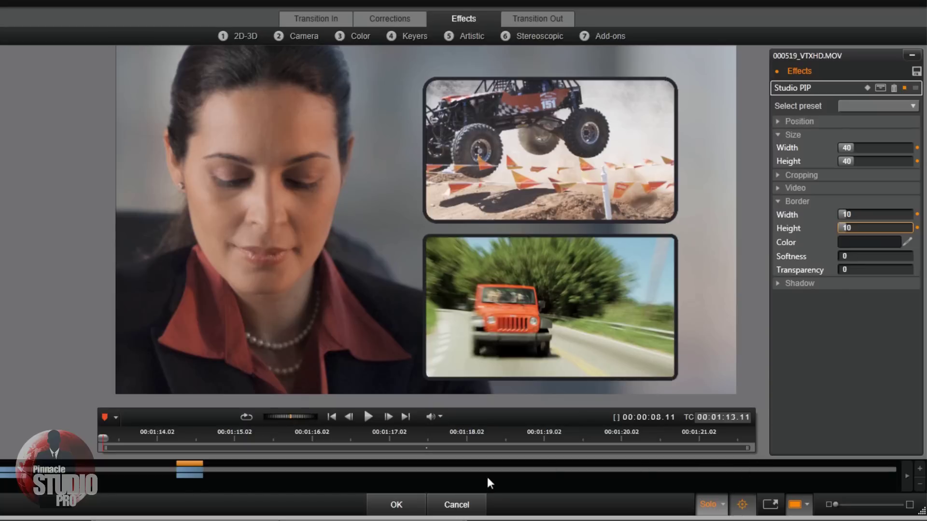
left_click(396, 505)
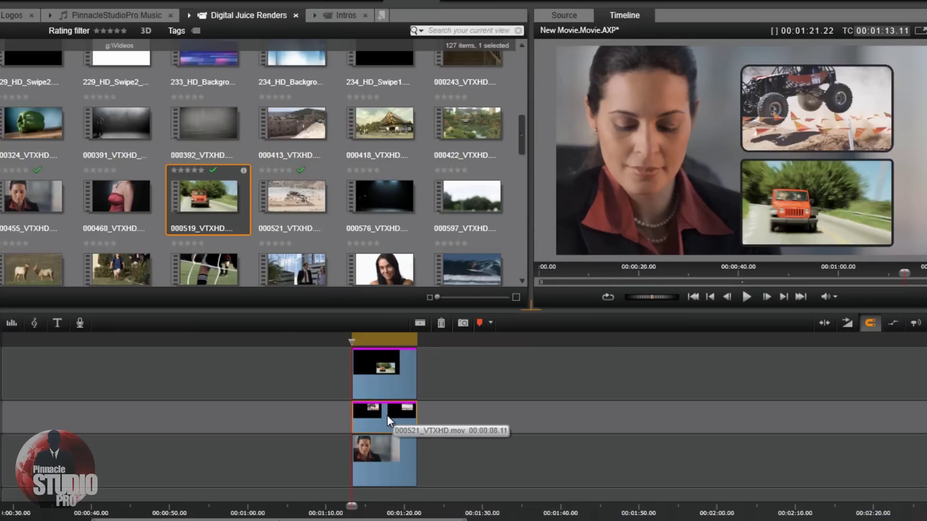
Open the Studio PIP effect settings of the buggy clip on the middle track and set its vertical position to 25
right_click(388, 420)
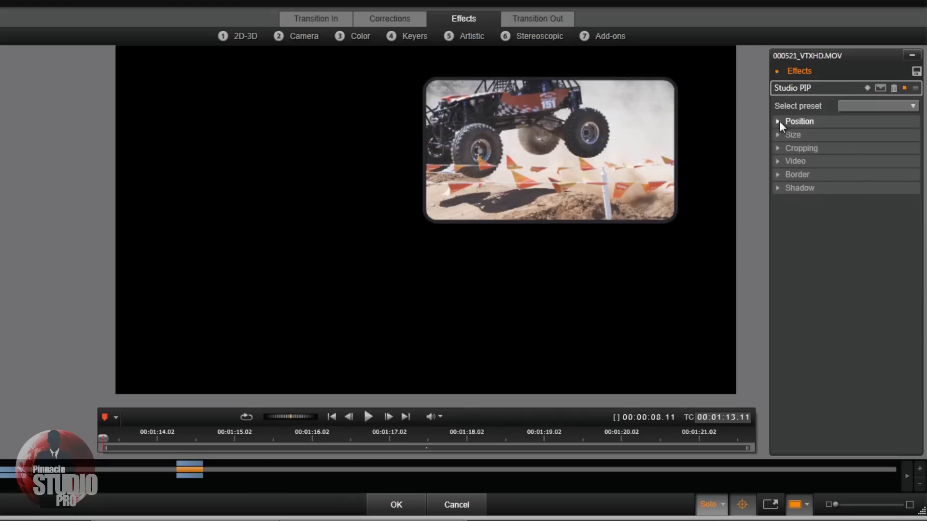
left_click(779, 121)
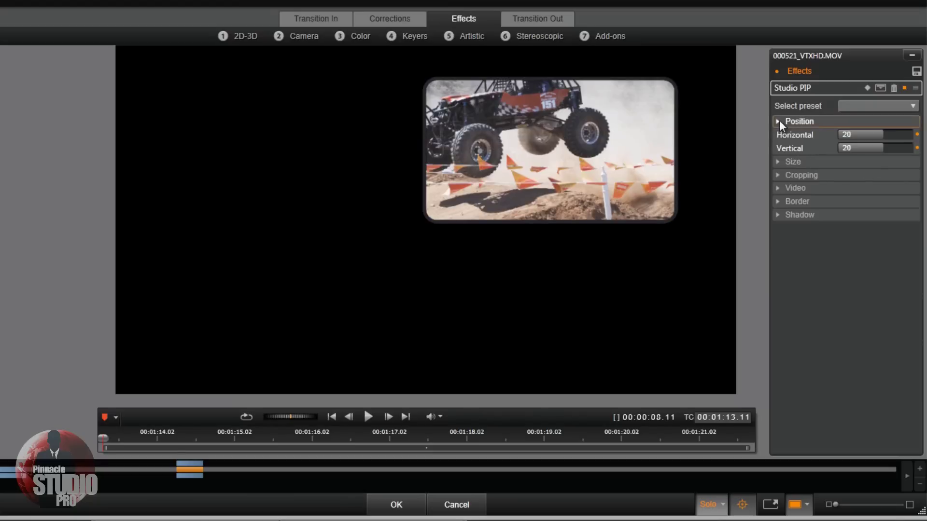
left_click(850, 149)
type("2")
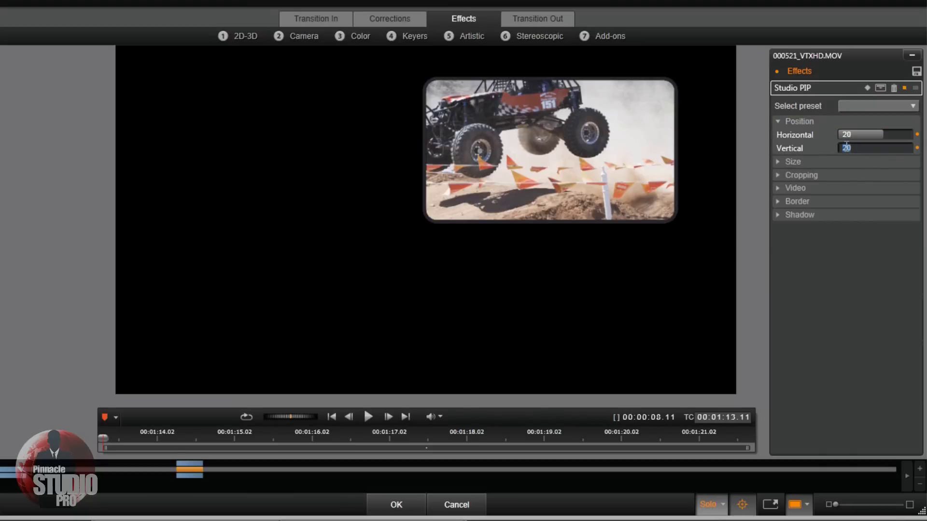
type("5")
key("Return")
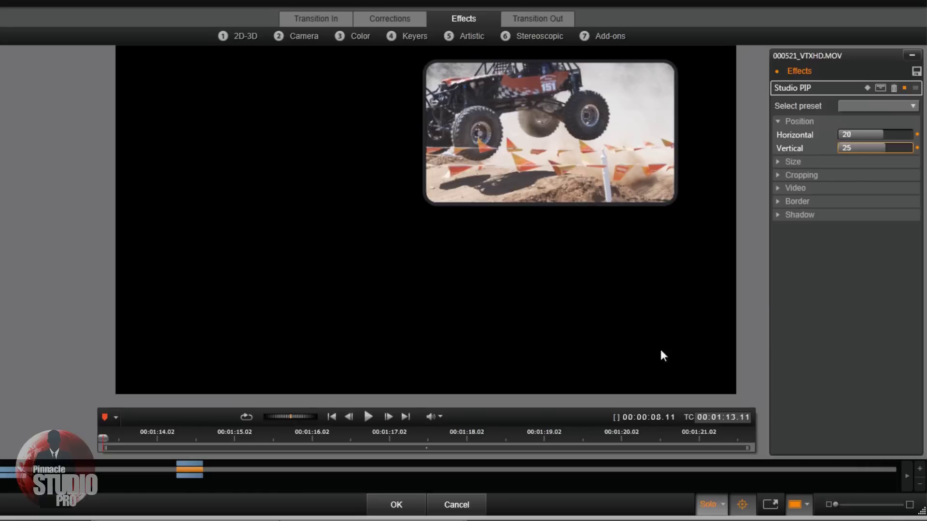
Preview the buggy clip together with the tracks below, and accept the effect settings
left_click(723, 504)
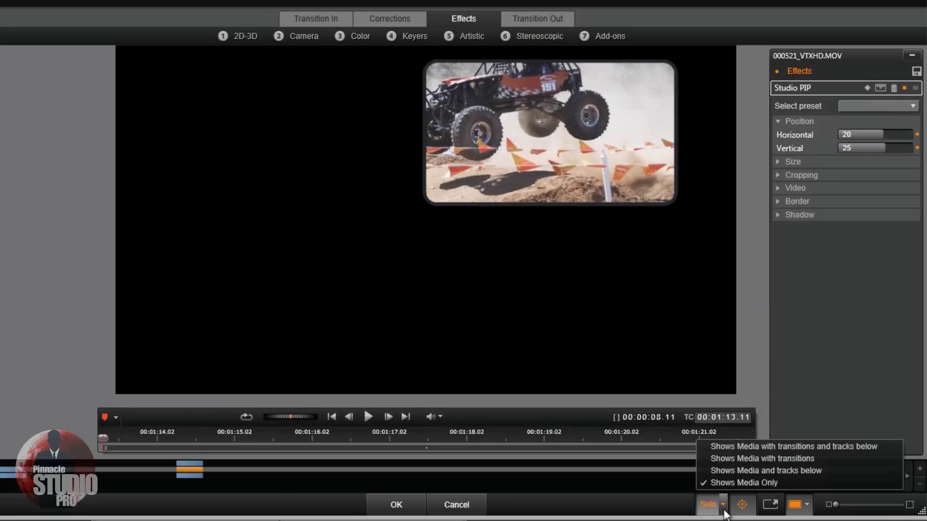
left_click(729, 470)
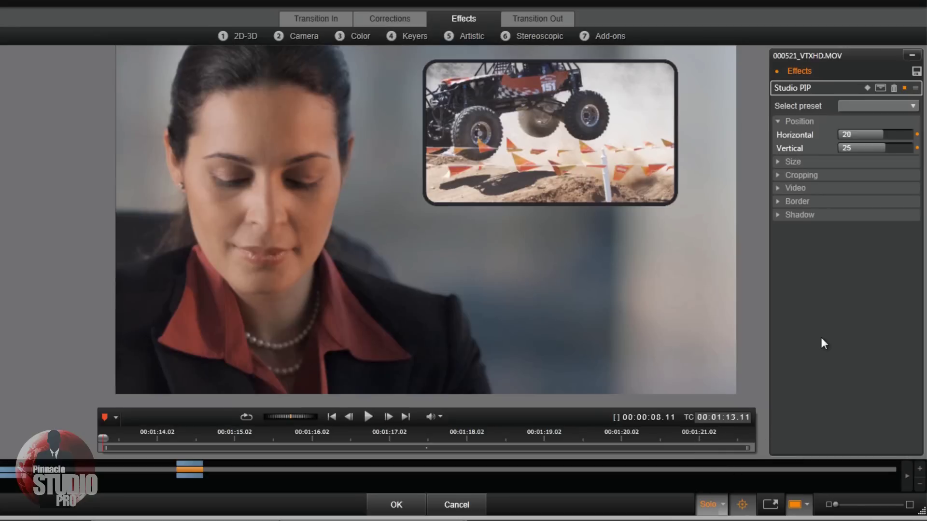
left_click(396, 505)
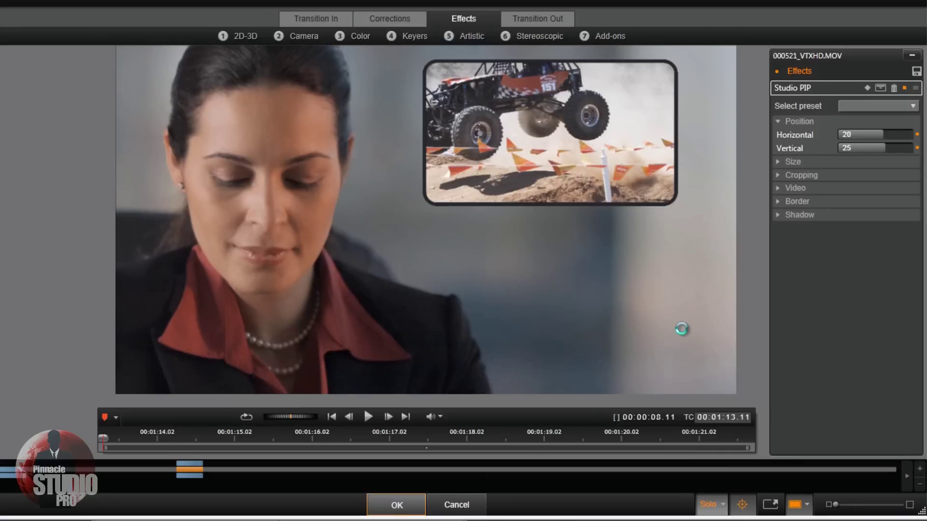